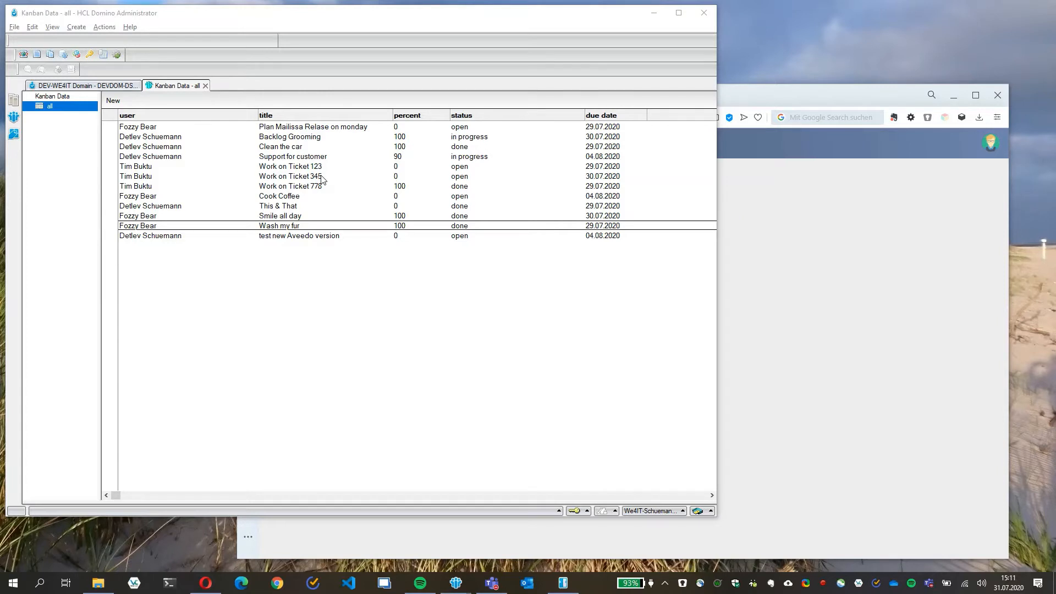
- Switch to the Aveedo Kanban page in the browser, reload it and open the Designer
{"action": "left_click", "coordinate": [827, 287]}
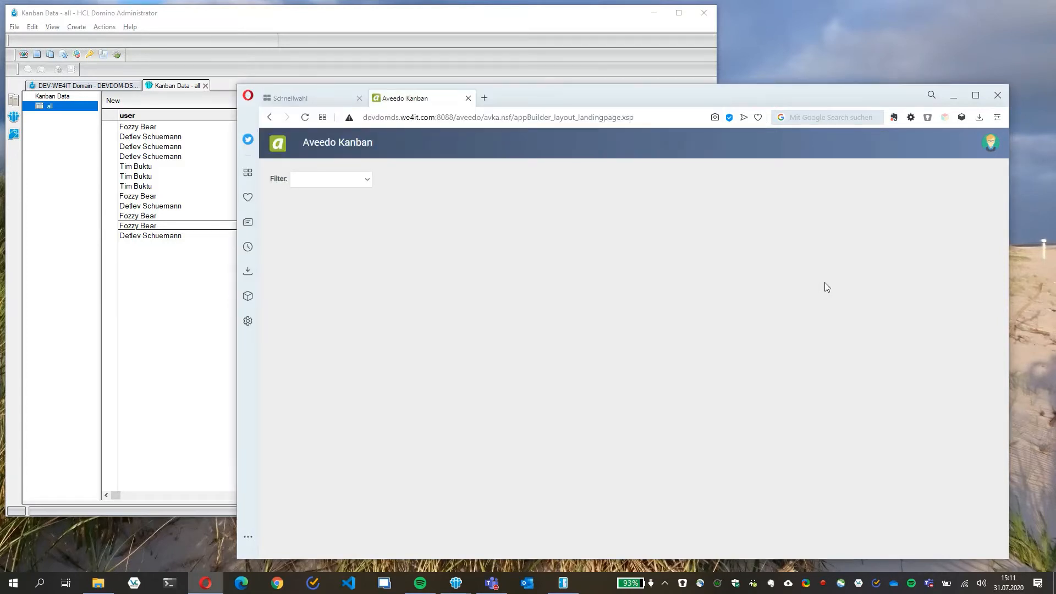
{"action": "left_click", "coordinate": [676, 118]}
{"action": "key", "text": "Return"}
{"action": "left_click", "coordinate": [990, 143]}
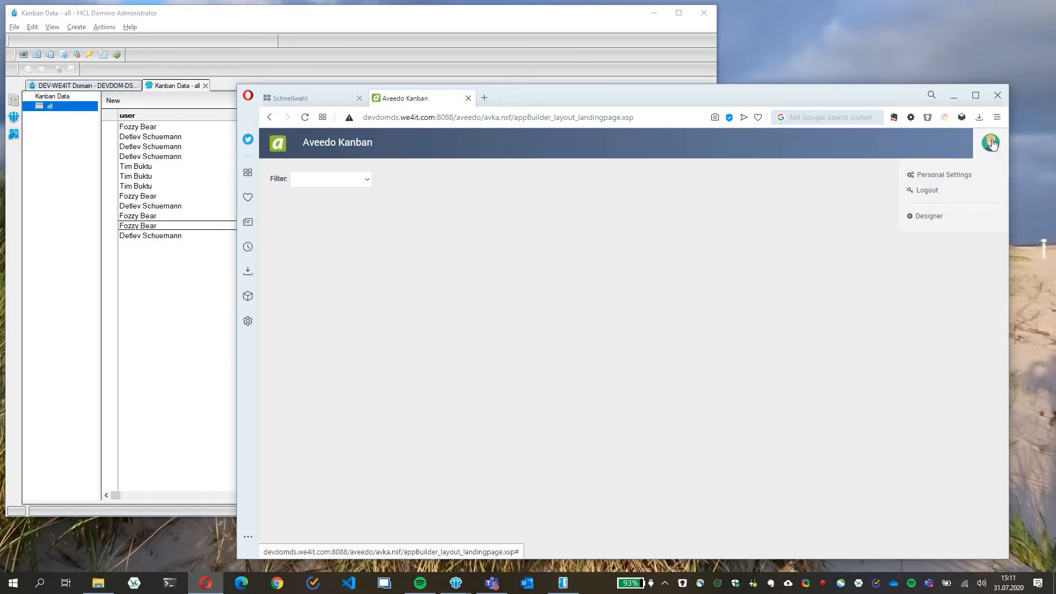
{"action": "left_click", "coordinate": [965, 218]}
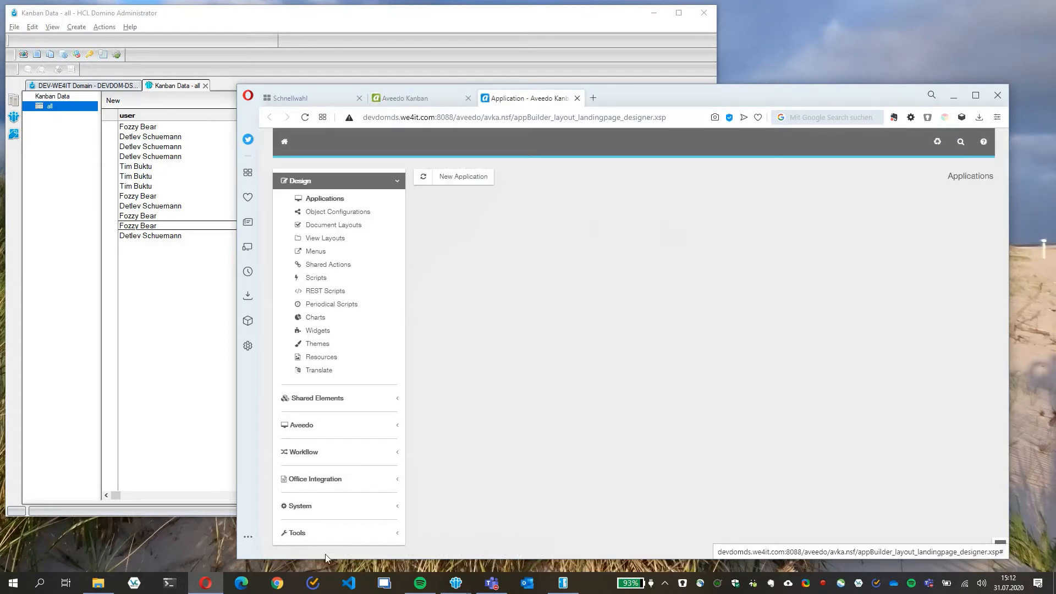
- Start the Migration Wizard for selected elements of a single database and choose the Kanban Data database from the aveedo folder
{"action": "left_click", "coordinate": [318, 533]}
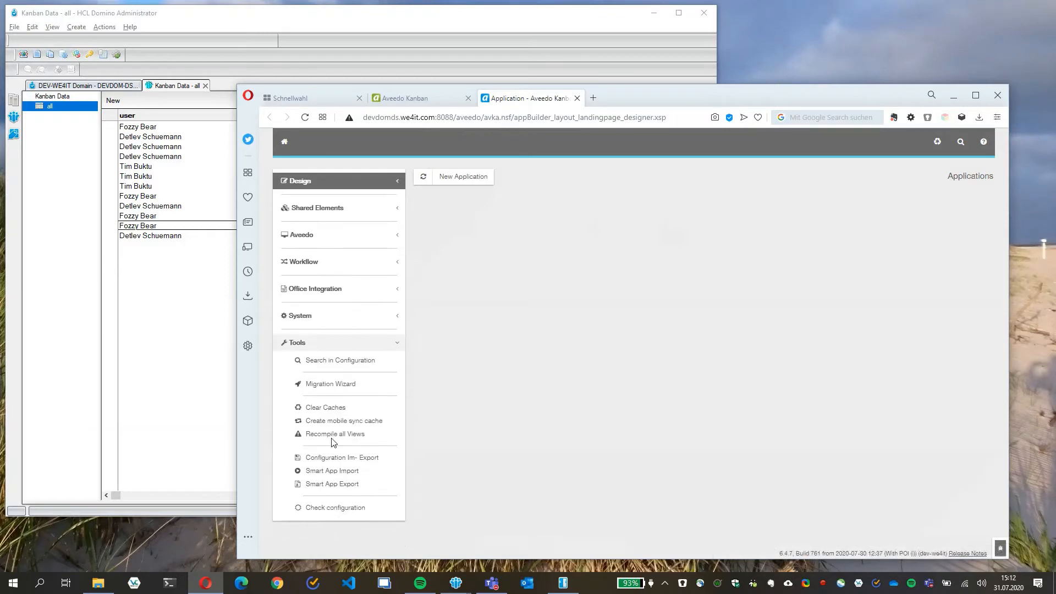
{"action": "left_click", "coordinate": [347, 386]}
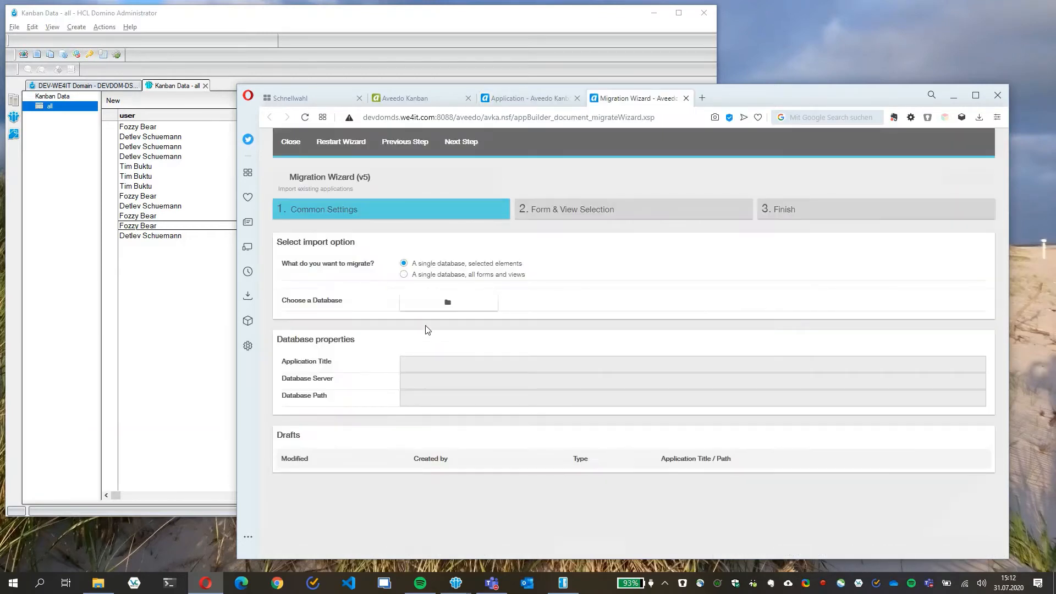
{"action": "left_click", "coordinate": [447, 301]}
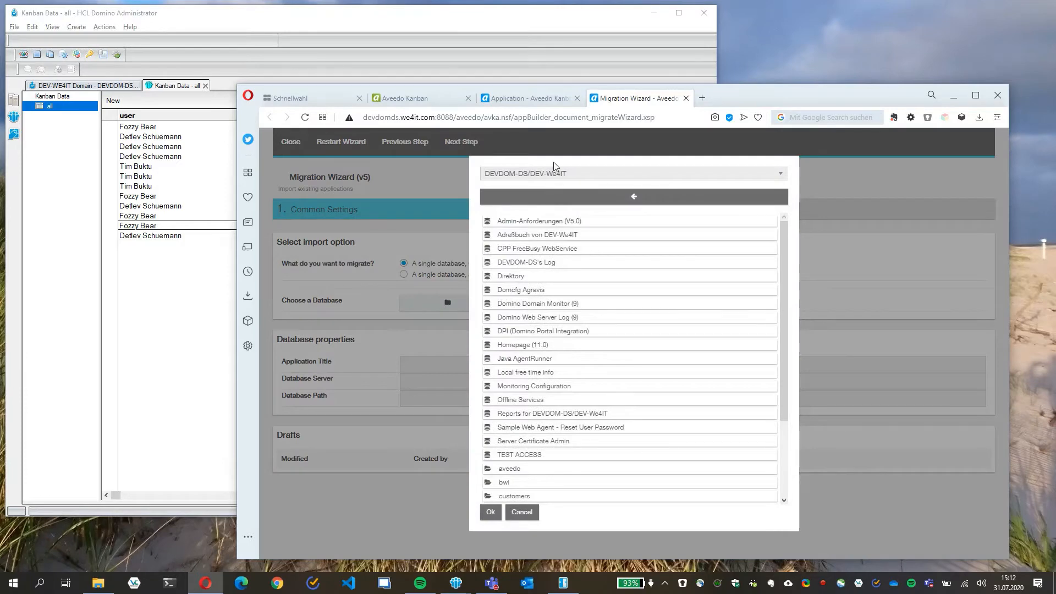
{"action": "scroll", "coordinate": [529, 406], "scroll_direction": "down", "scroll_amount": 2}
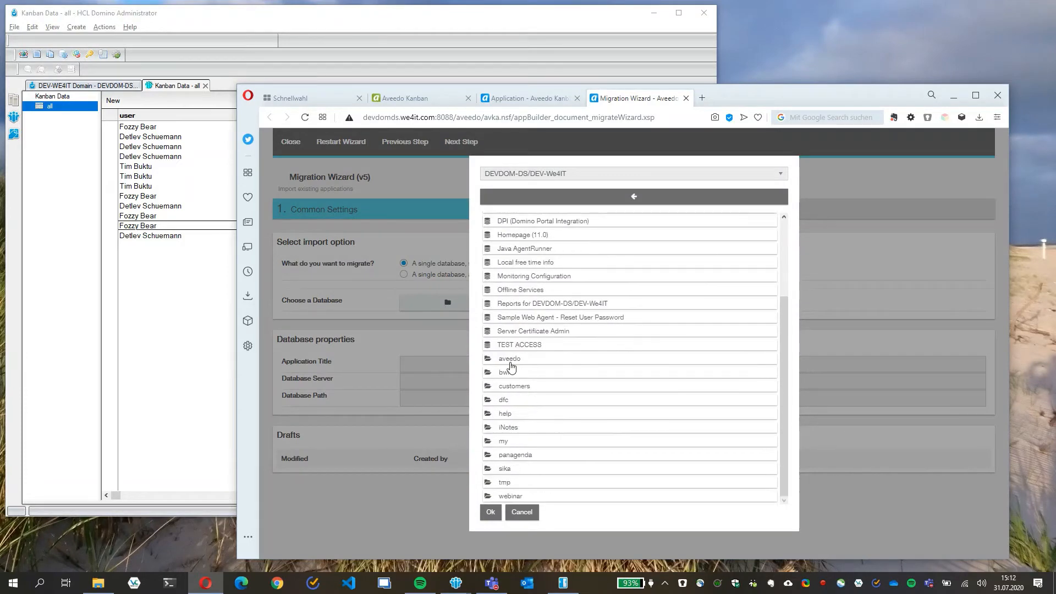
{"action": "left_click", "coordinate": [516, 372]}
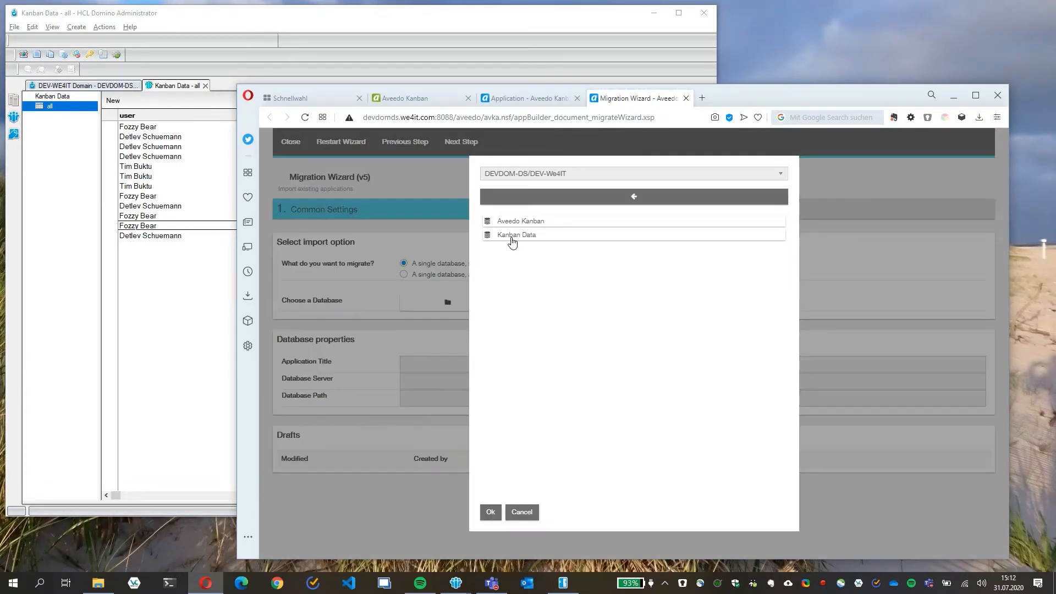
{"action": "left_click", "coordinate": [512, 236]}
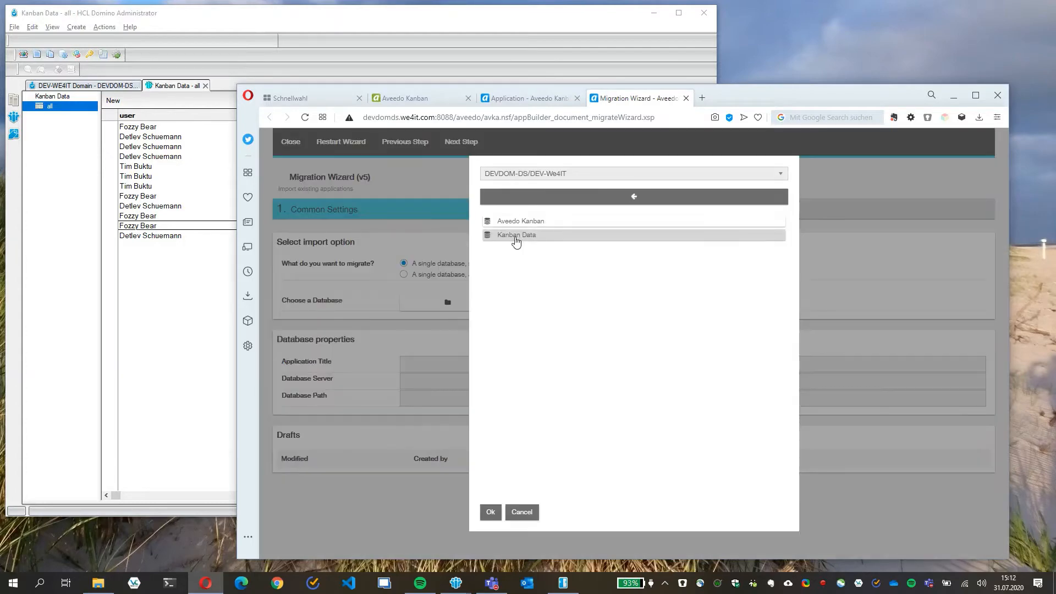
{"action": "left_click", "coordinate": [490, 511]}
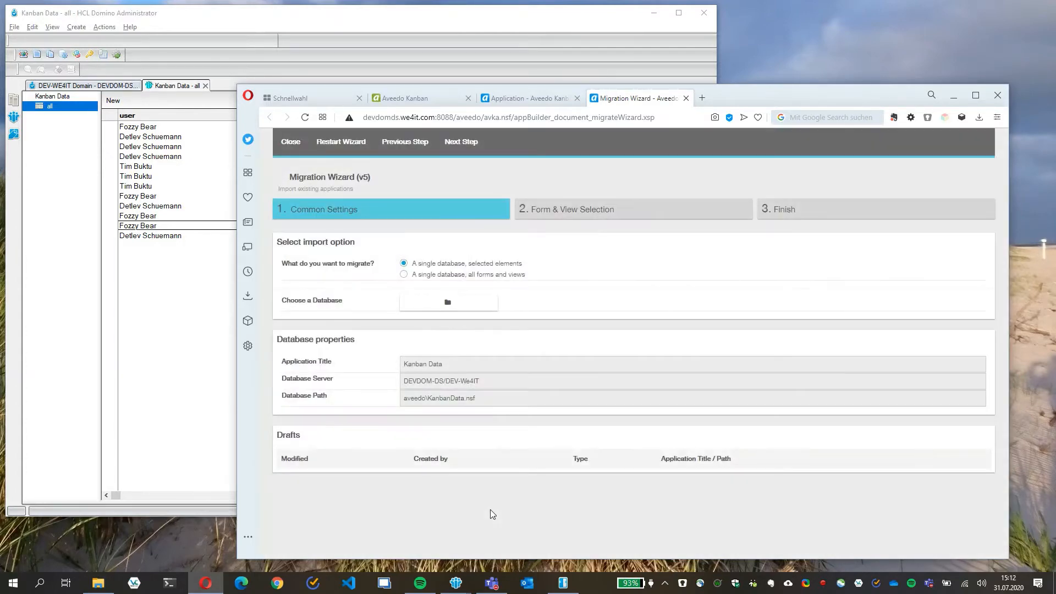
- Select the task form and the all view for migration, and finish the wizard with its default settings
{"action": "left_click", "coordinate": [474, 145]}
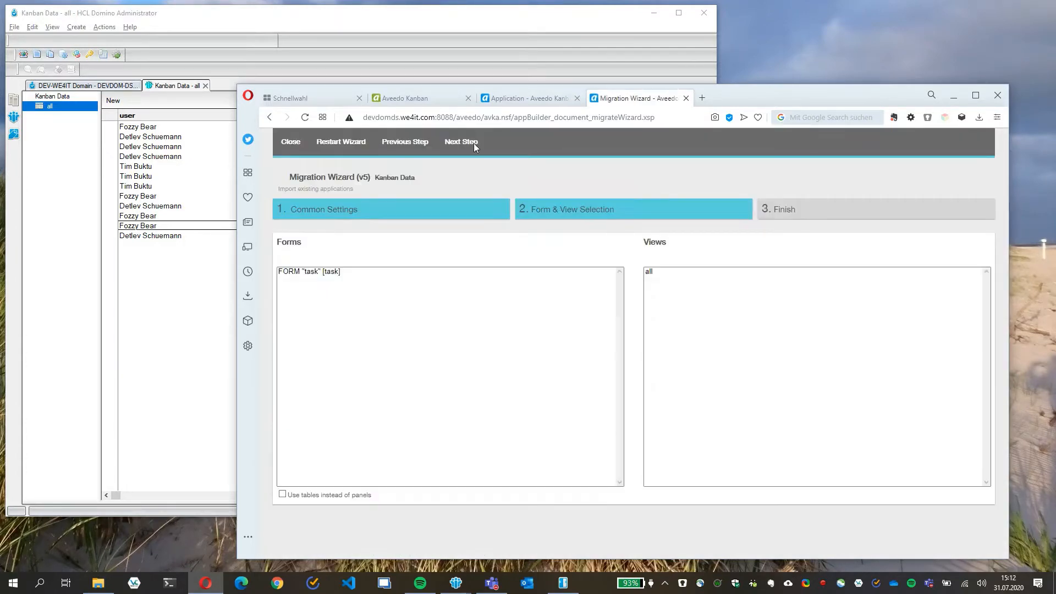
{"action": "left_click", "coordinate": [346, 275]}
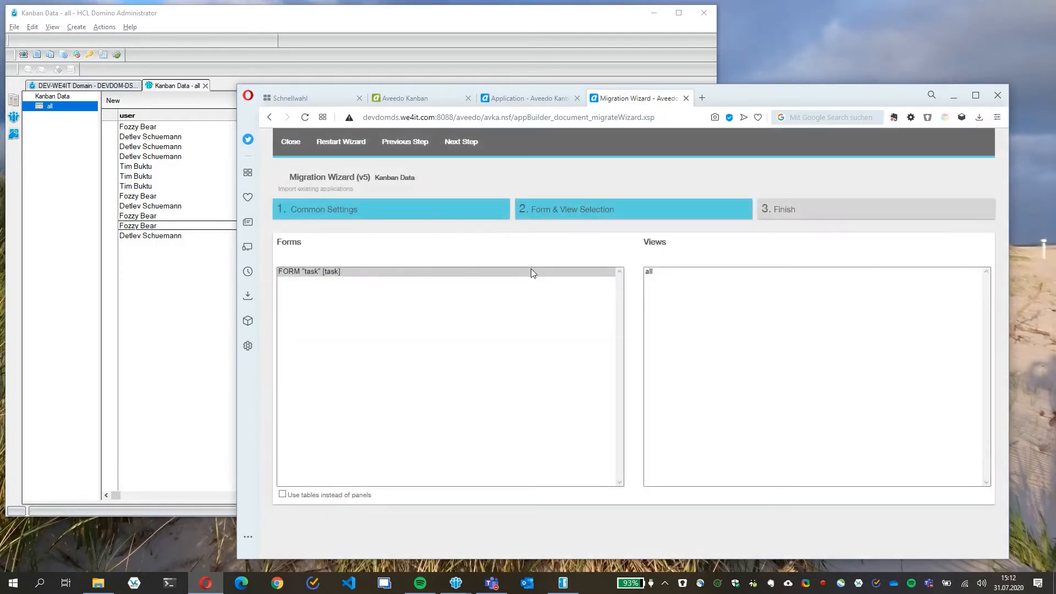
{"action": "left_click", "coordinate": [667, 273]}
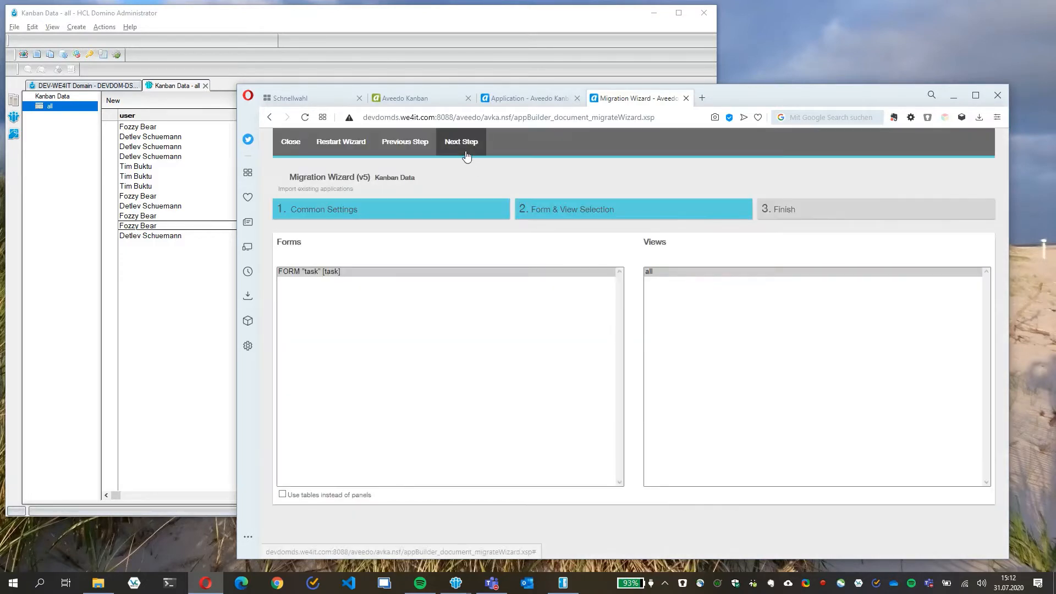
{"action": "left_click", "coordinate": [464, 147]}
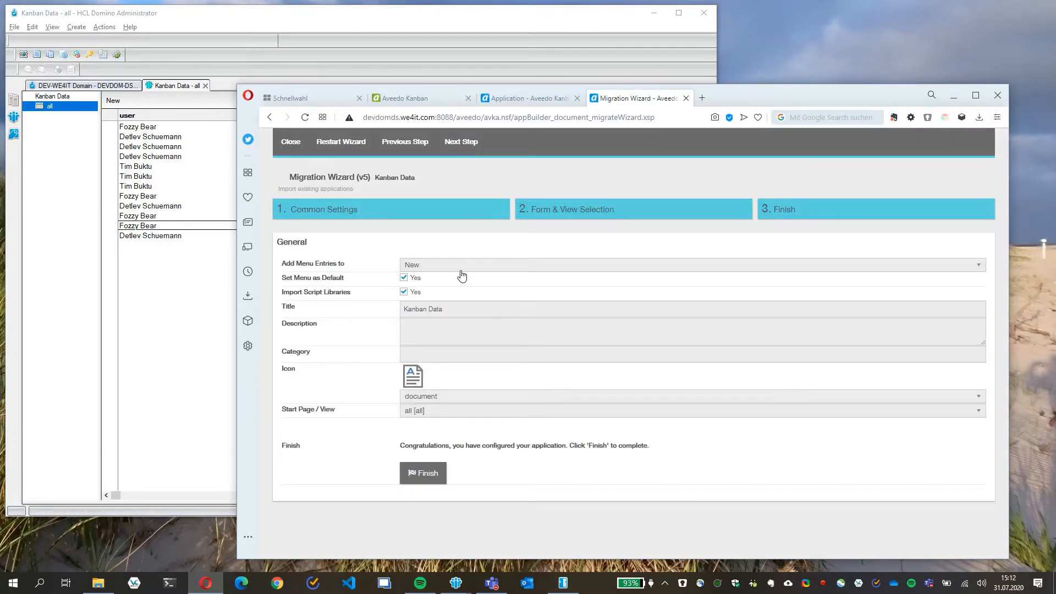
{"action": "left_click", "coordinate": [430, 474]}
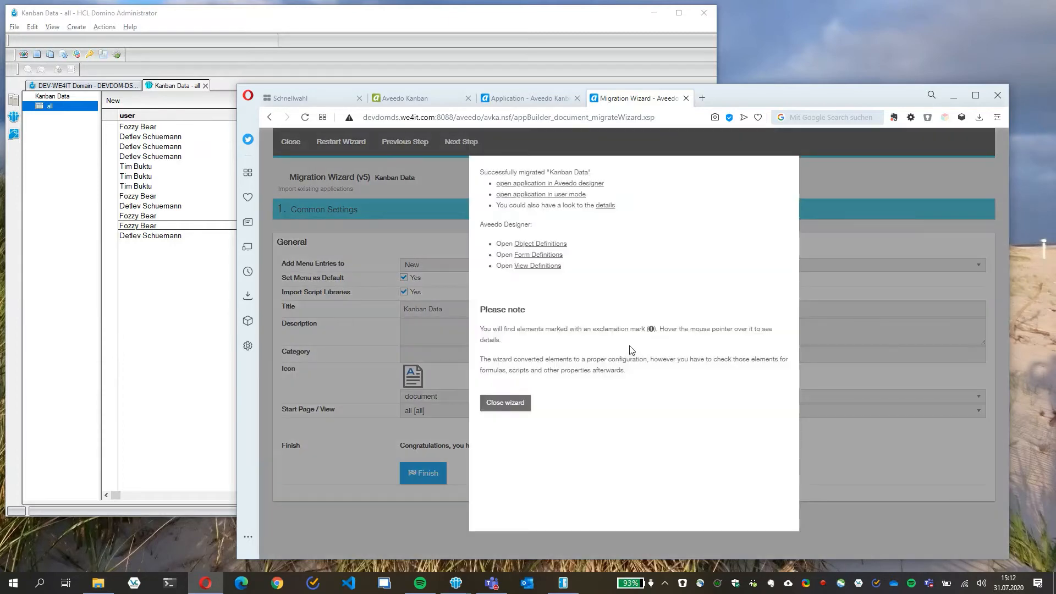
{"action": "left_click", "coordinate": [505, 403]}
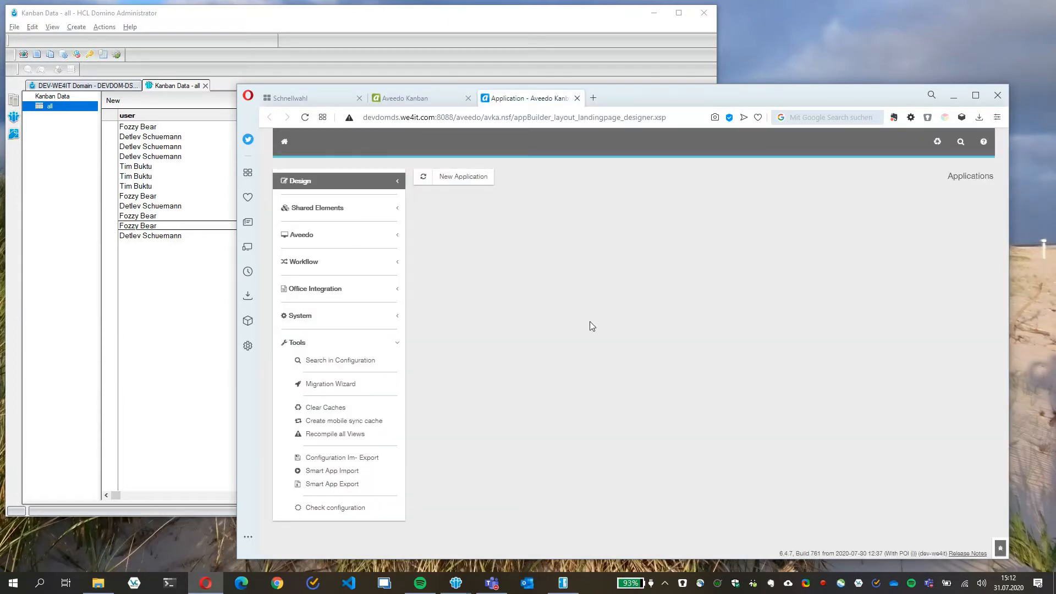
- Reload the Aveedo Kanban landing page and open the migrated Kanban Data application
{"action": "left_click", "coordinate": [422, 102]}
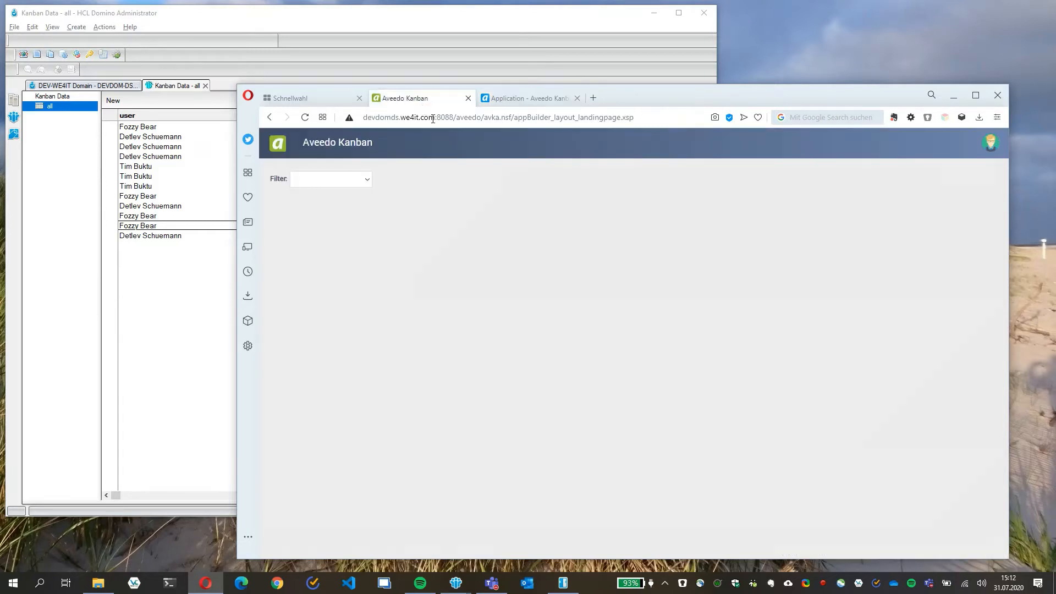
{"action": "left_click", "coordinate": [460, 117]}
{"action": "left_click", "coordinate": [708, 117]}
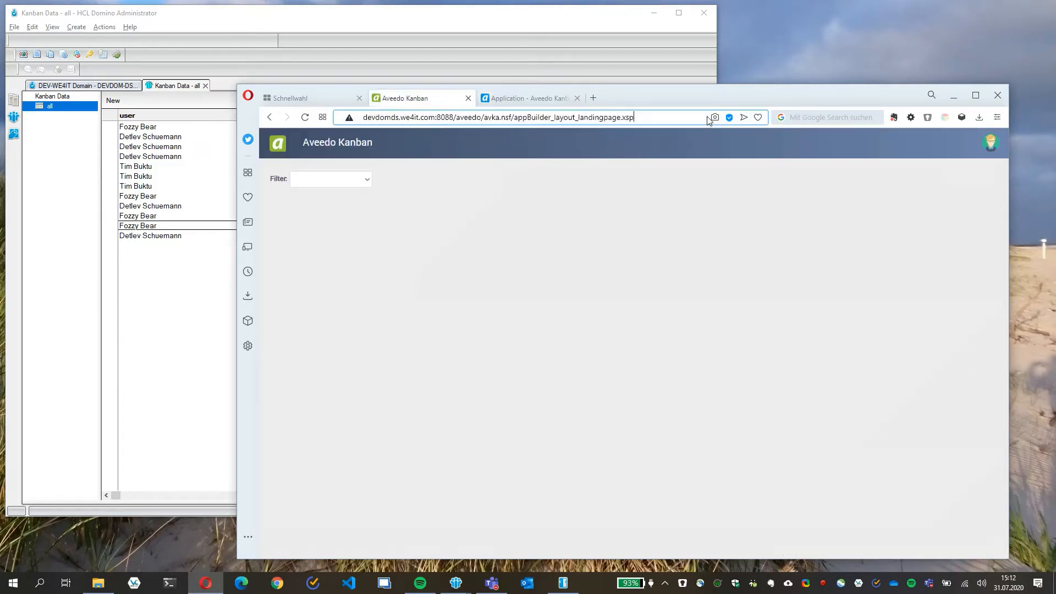
{"action": "key", "text": "Return"}
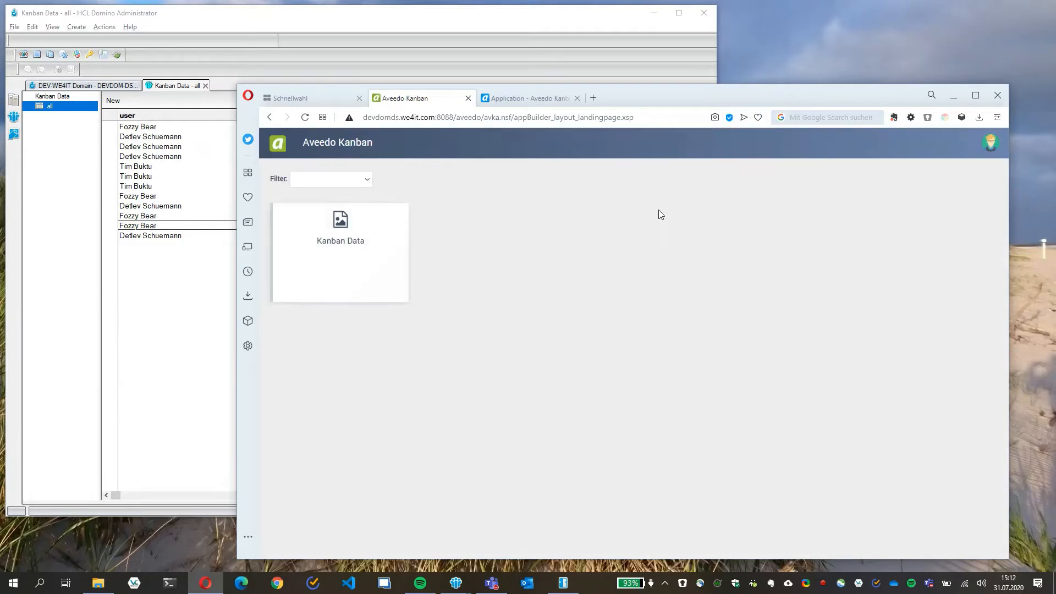
{"action": "left_click", "coordinate": [336, 246]}
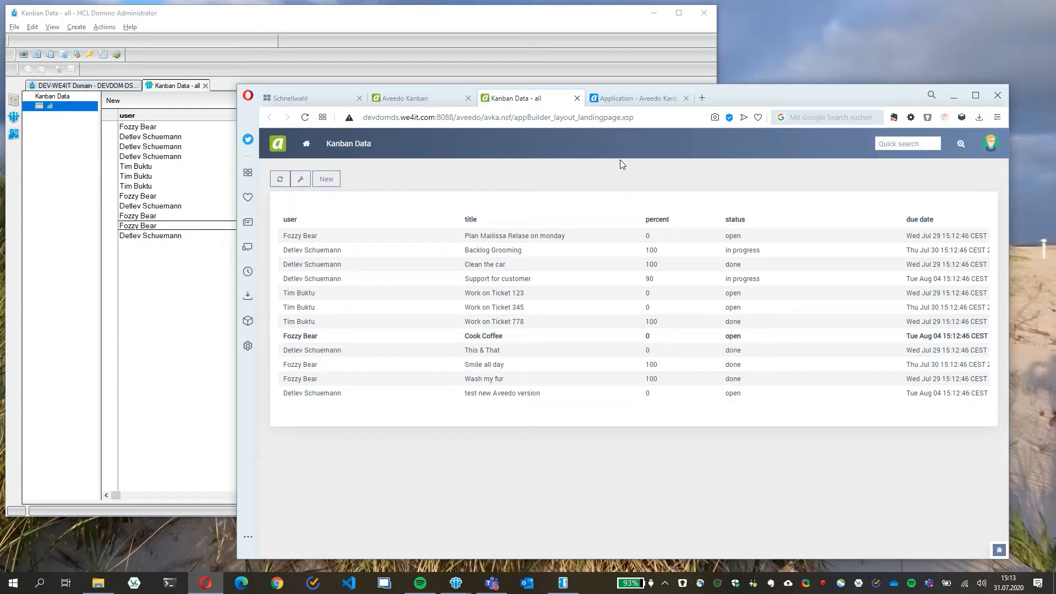
- Start a new view layout in the Designer, titled kanban and with the type Taskboard
{"action": "left_click", "coordinate": [632, 98]}
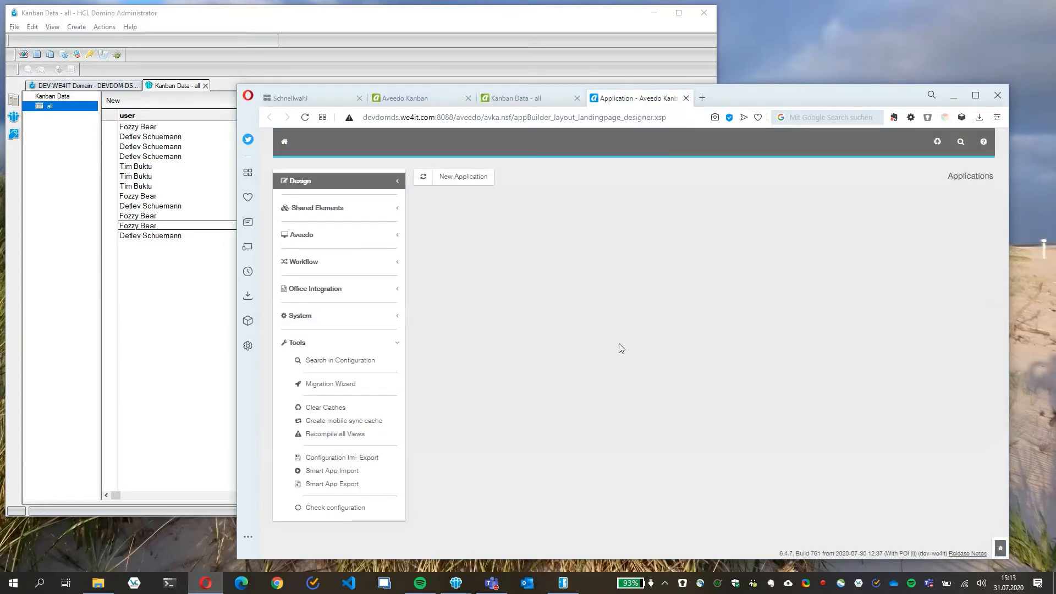
{"action": "left_click", "coordinate": [322, 186]}
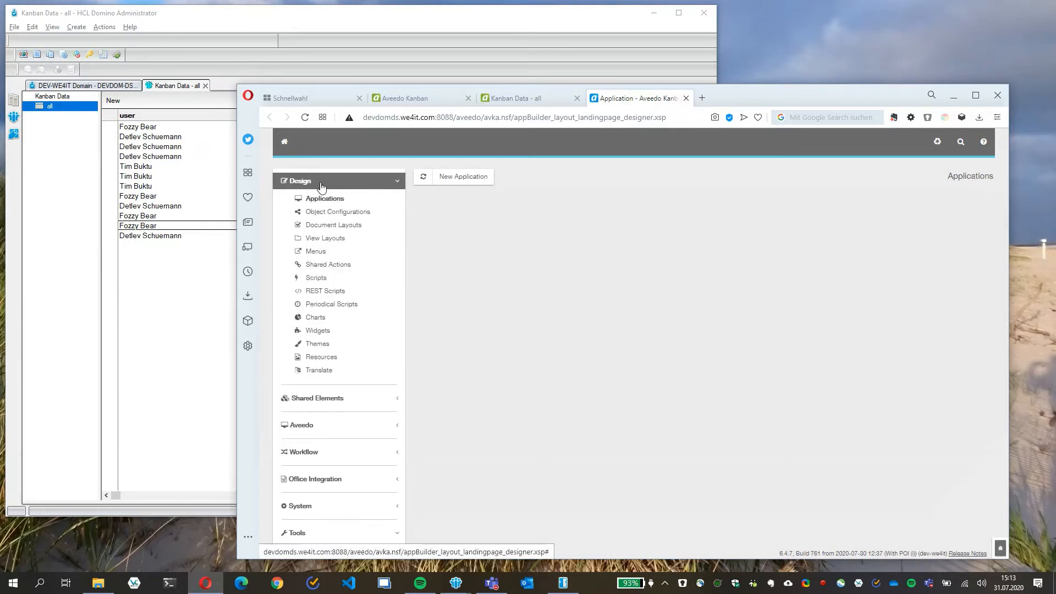
{"action": "left_click", "coordinate": [333, 243]}
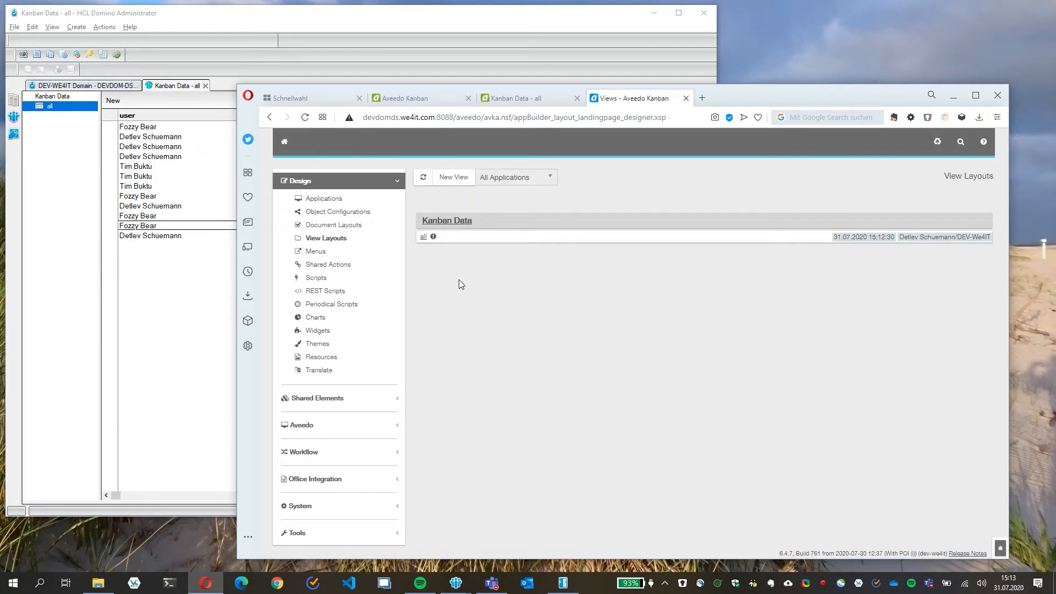
{"action": "left_click", "coordinate": [454, 180]}
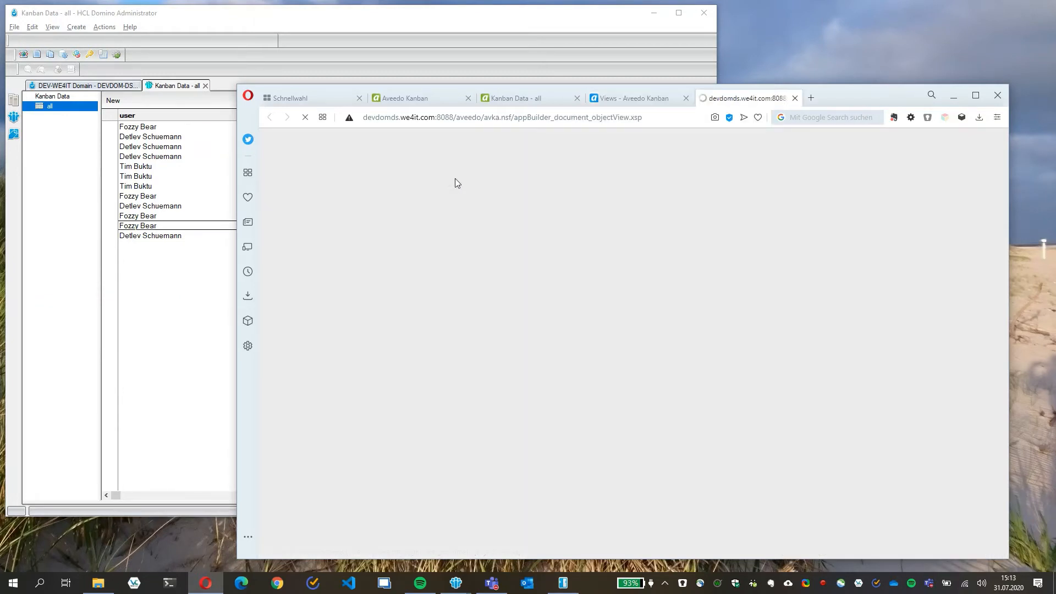
{"action": "left_click", "coordinate": [452, 273]}
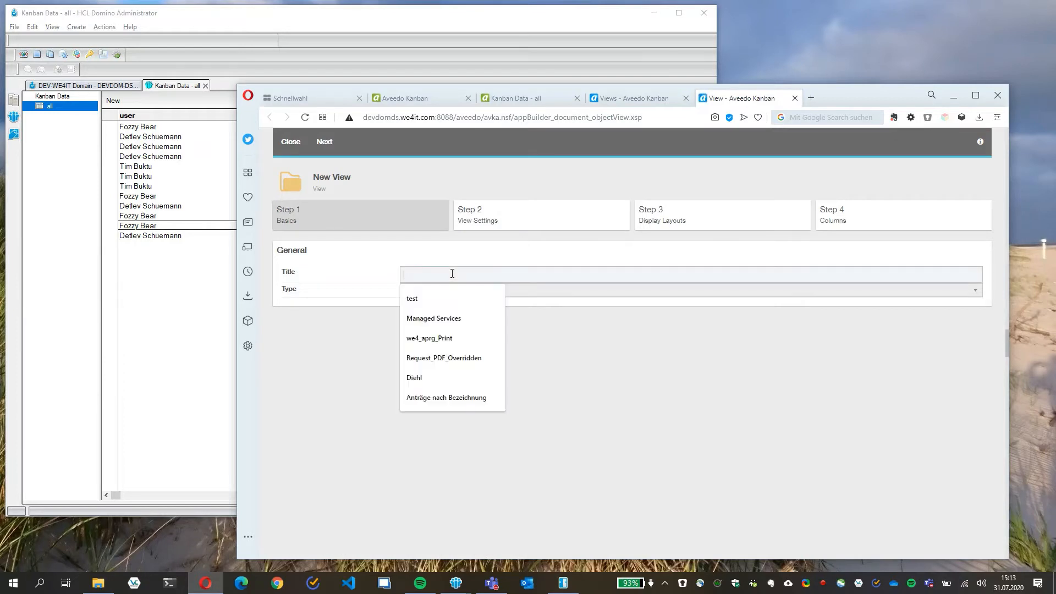
{"action": "type", "text": "kanban"}
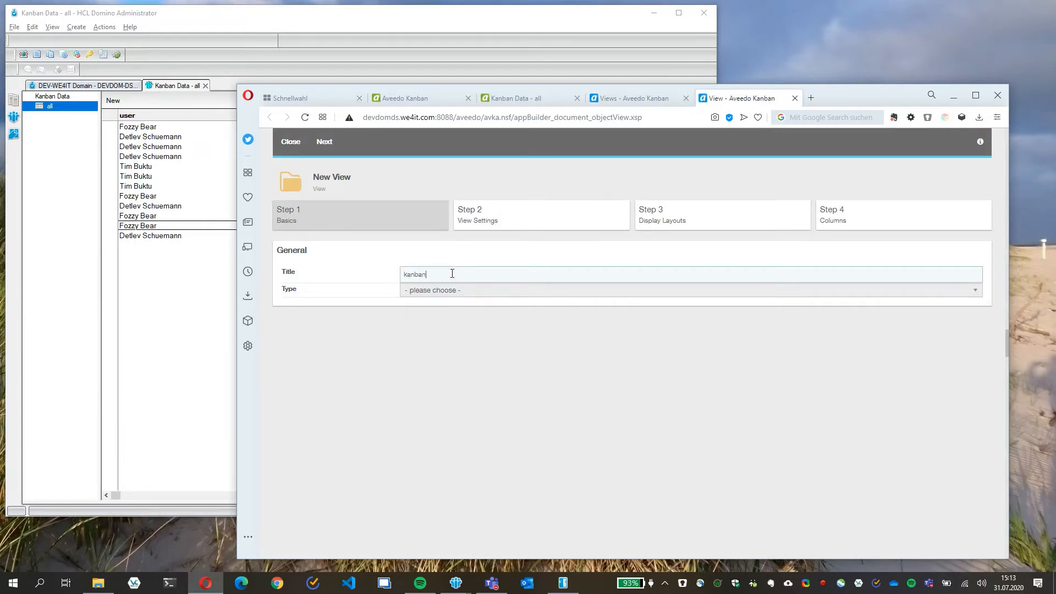
{"action": "left_click", "coordinate": [477, 296]}
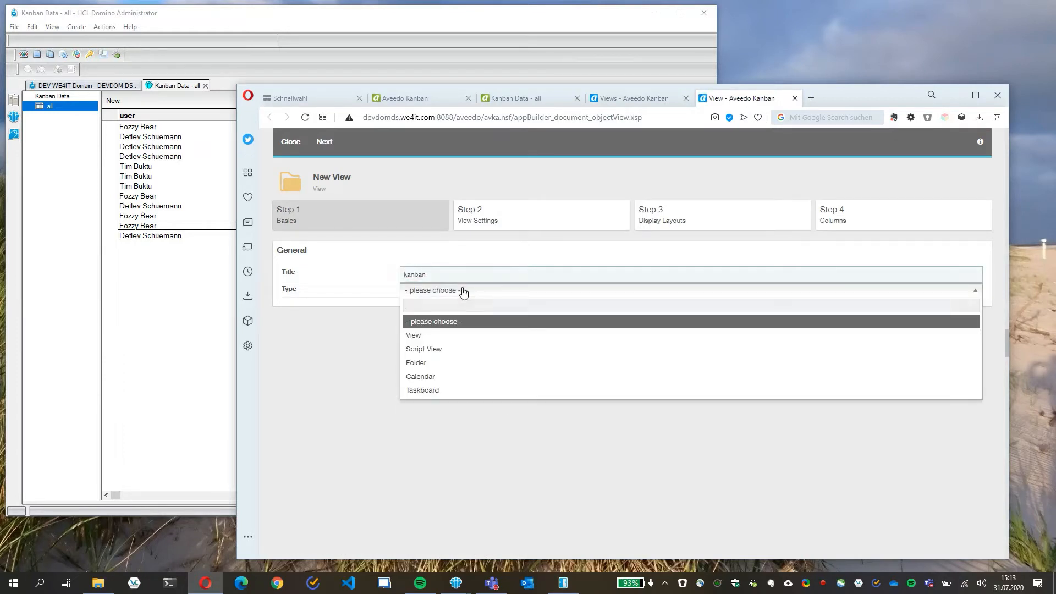
{"action": "left_click", "coordinate": [437, 391]}
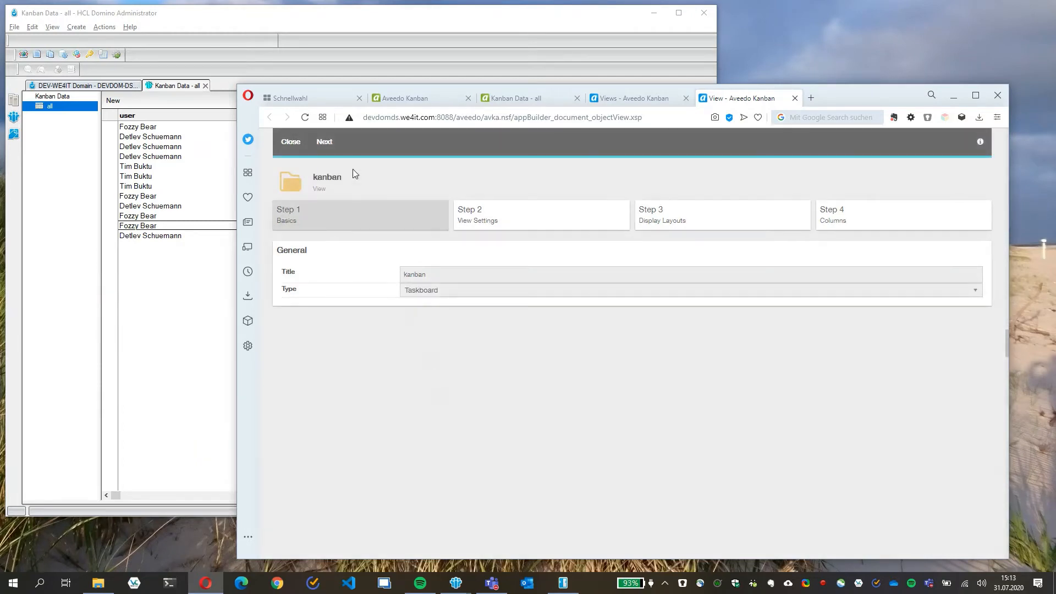
{"action": "left_click", "coordinate": [324, 144]}
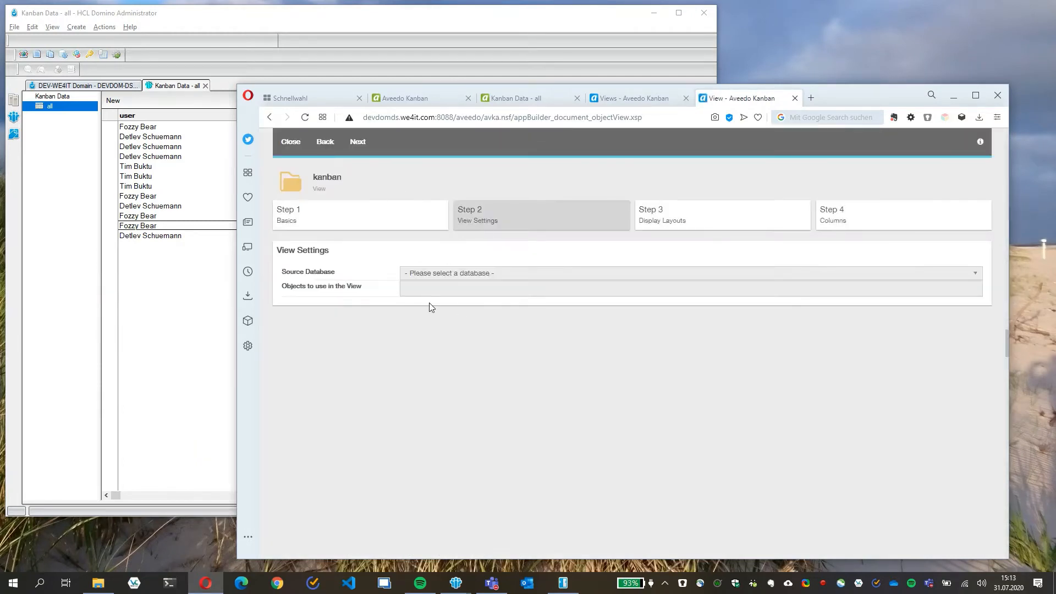
- Choose the source database for the kanban view and add task as the object it uses
{"action": "left_click", "coordinate": [436, 275]}
{"action": "left_click", "coordinate": [440, 320]}
{"action": "left_click", "coordinate": [450, 288]}
{"action": "left_click", "coordinate": [452, 302]}
{"action": "left_click", "coordinate": [365, 144]}
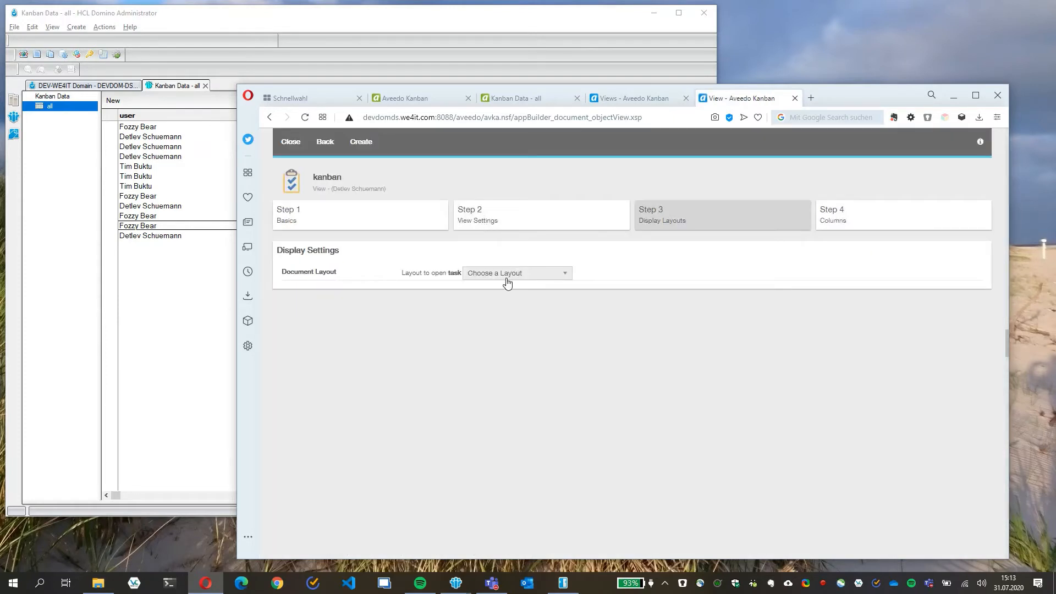
- Assign the task (task) layout for opening task documents and create the view
{"action": "left_click", "coordinate": [506, 283]}
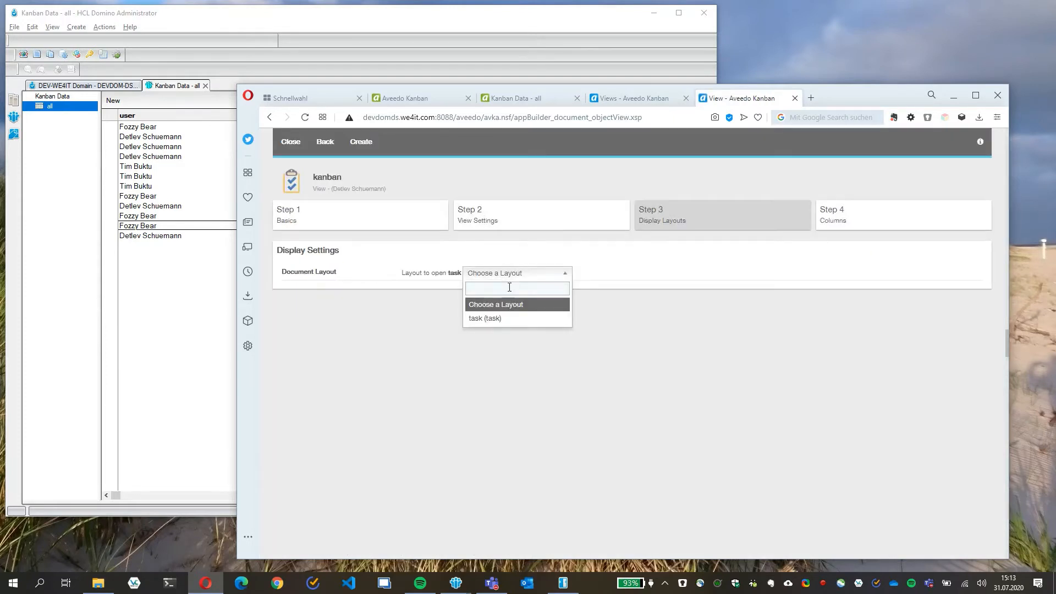
{"action": "left_click", "coordinate": [506, 315]}
{"action": "left_click", "coordinate": [365, 141]}
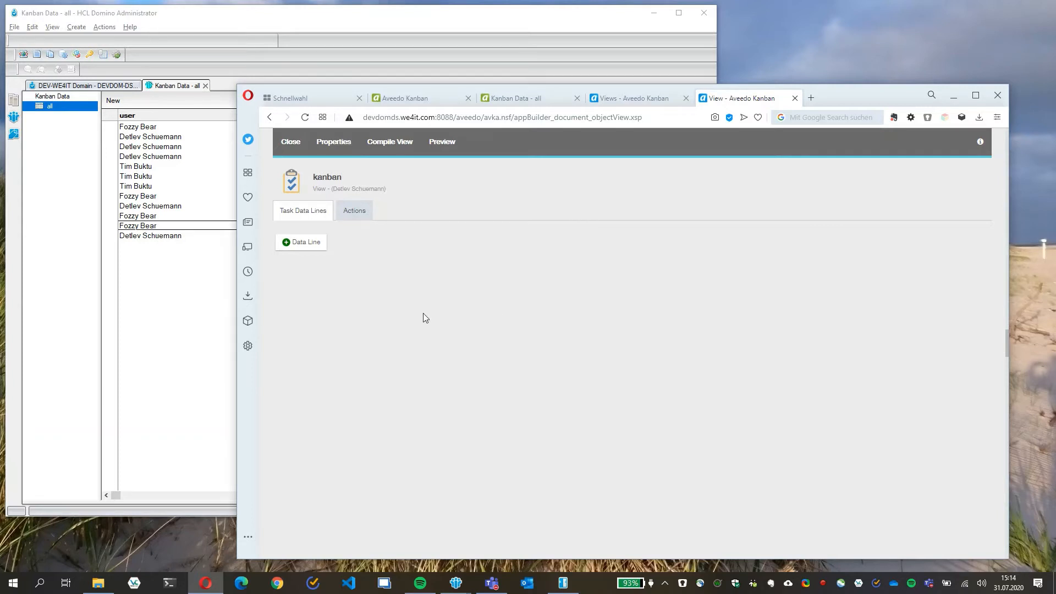
{"action": "left_click", "coordinate": [319, 244]}
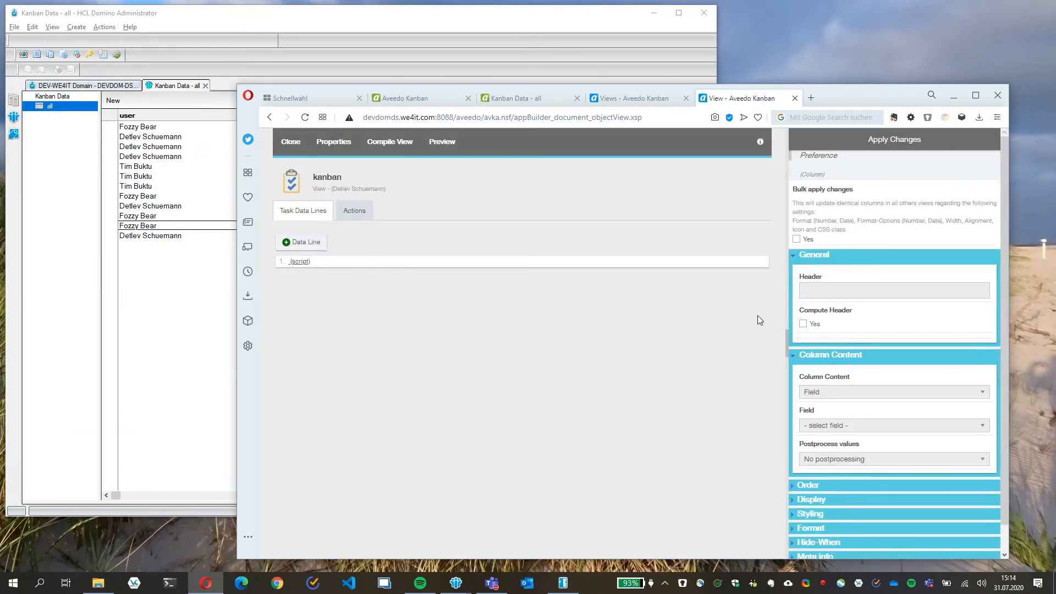
{"action": "left_click", "coordinate": [828, 289]}
{"action": "type", "text": "user"}
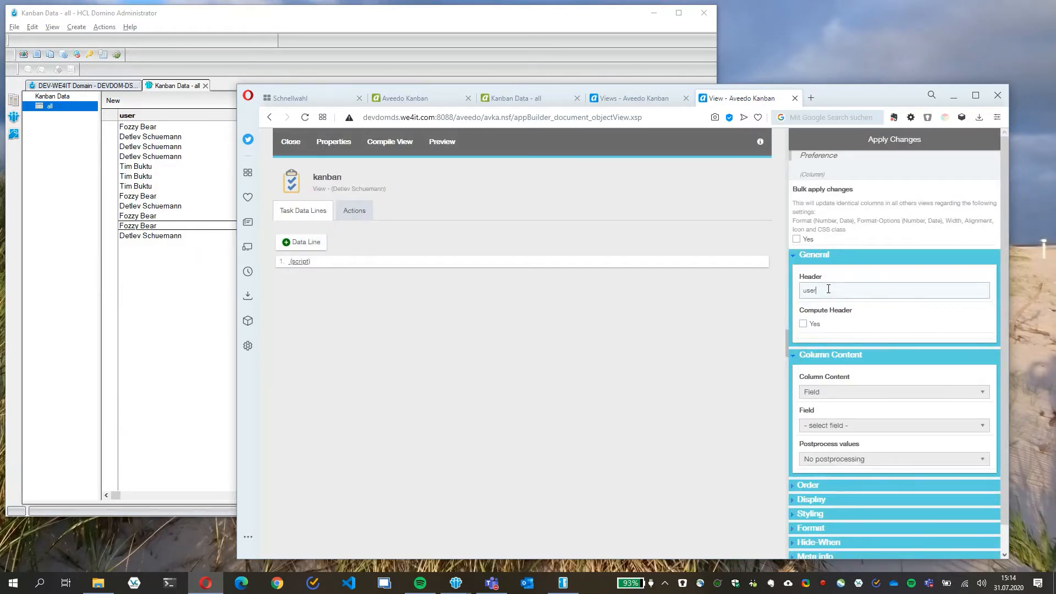
{"action": "left_click", "coordinate": [834, 395]}
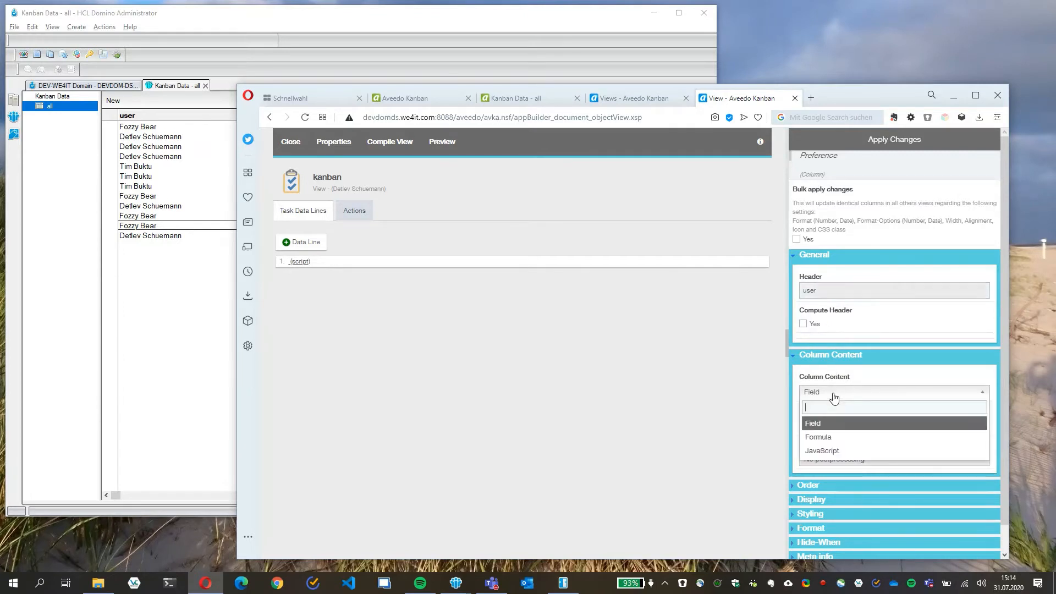
{"action": "left_click", "coordinate": [844, 437]}
{"action": "left_click", "coordinate": [851, 432]}
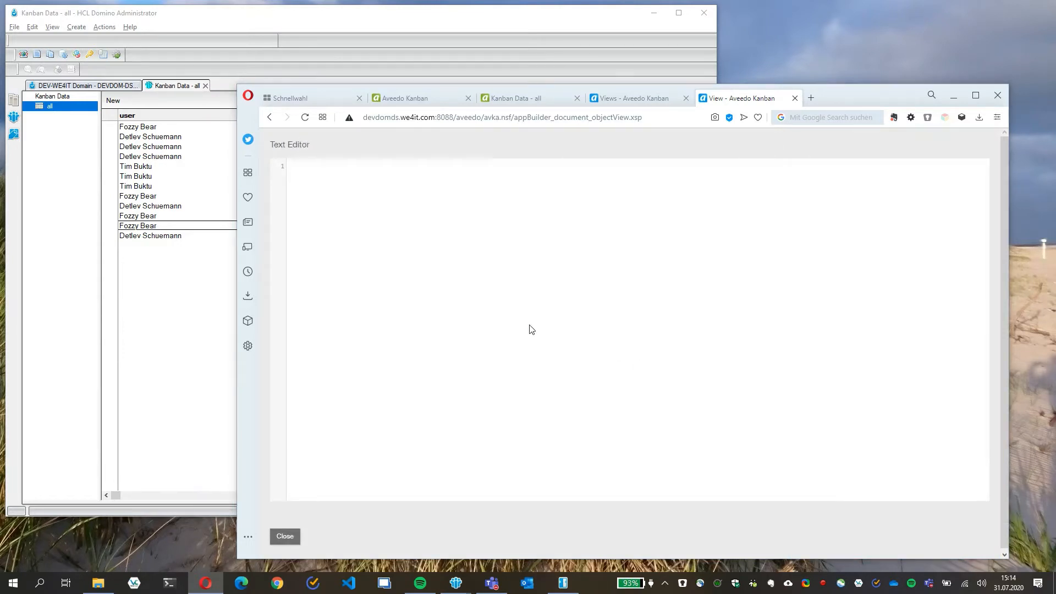
{"action": "key", "text": "ctrl+shift+z"}
{"action": "left_click", "coordinate": [337, 127]}
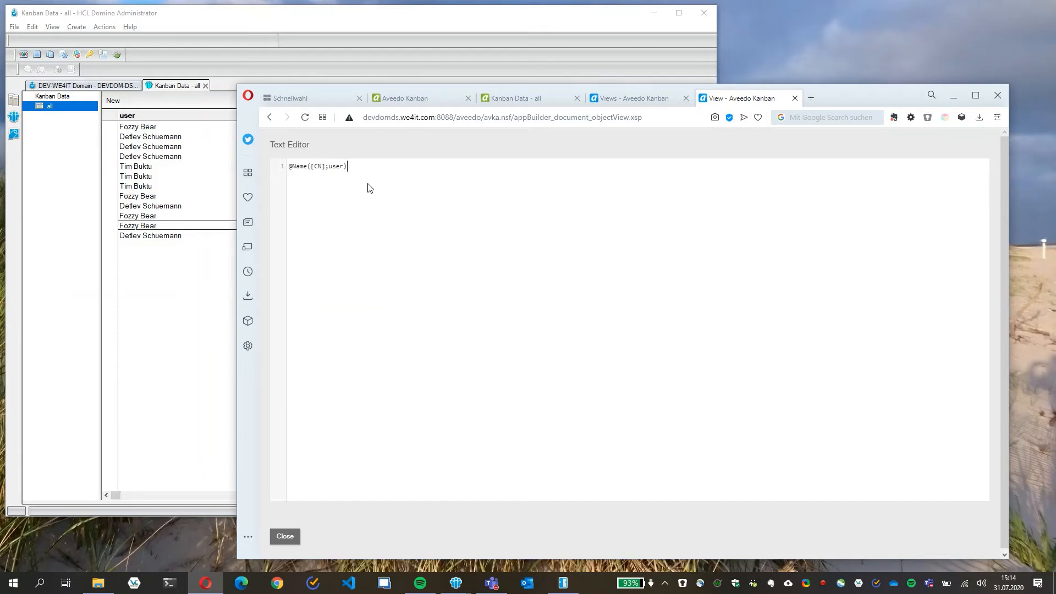
{"action": "left_click", "coordinate": [296, 537]}
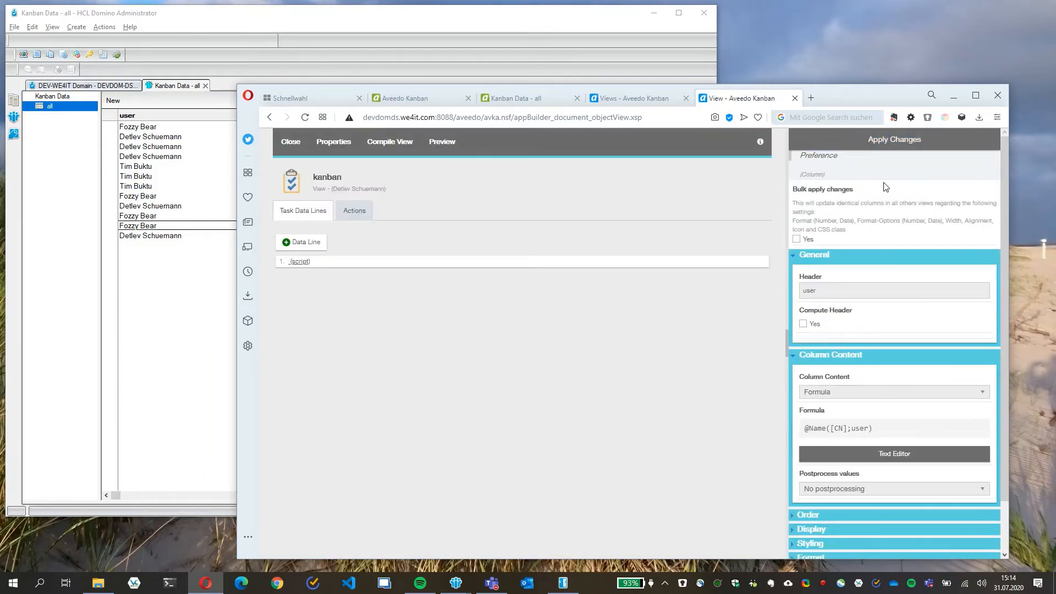
{"action": "left_click", "coordinate": [899, 135]}
- Add a second task data line with the header title showing the title (title) field, and apply it
{"action": "left_click", "coordinate": [303, 242]}
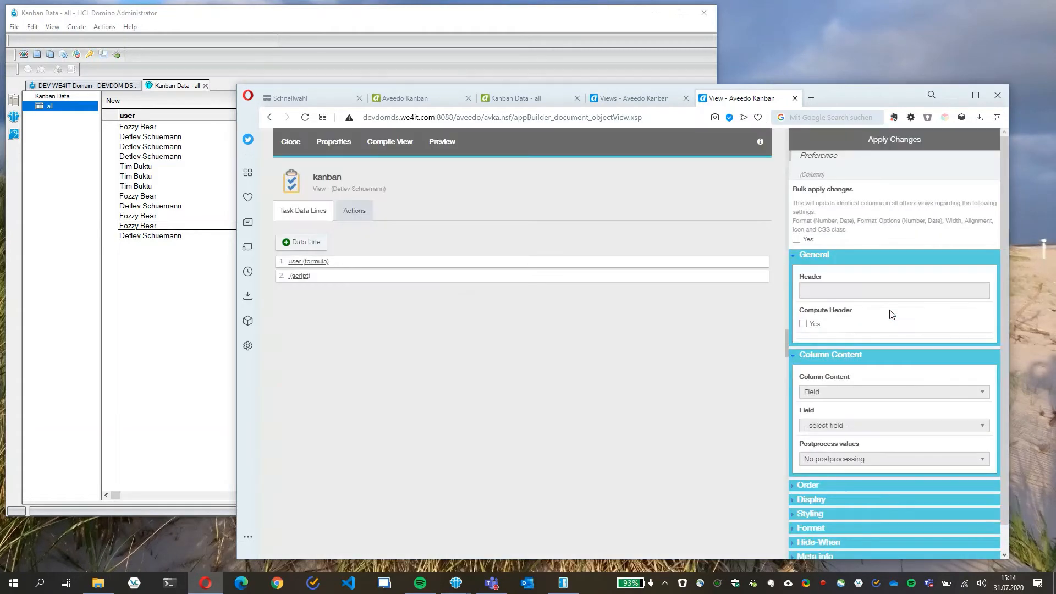
{"action": "left_click", "coordinate": [857, 291]}
{"action": "type", "text": "titl"}
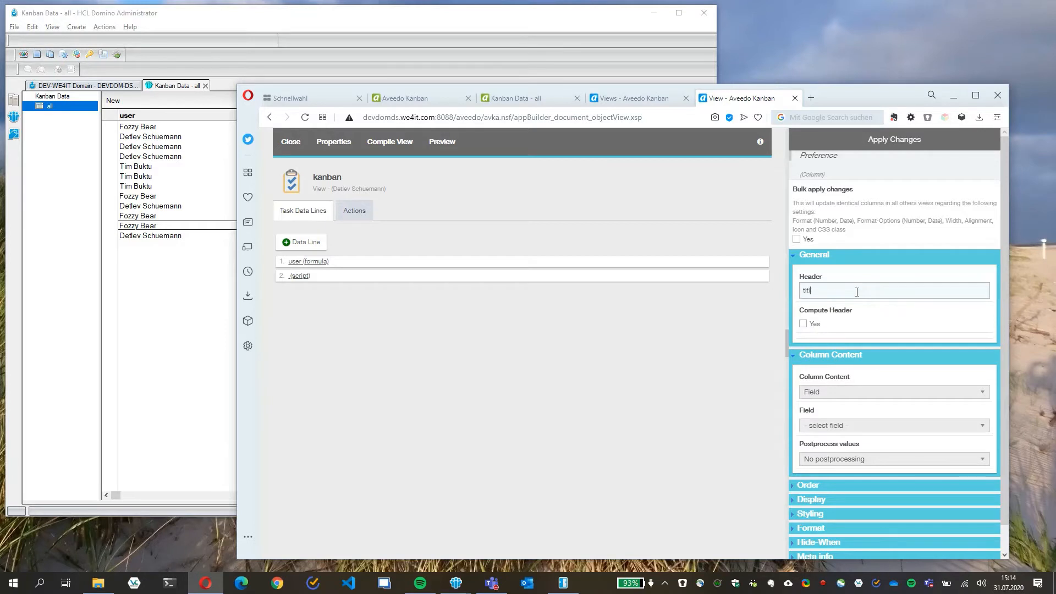
{"action": "type", "text": "e"}
{"action": "left_click", "coordinate": [872, 425]}
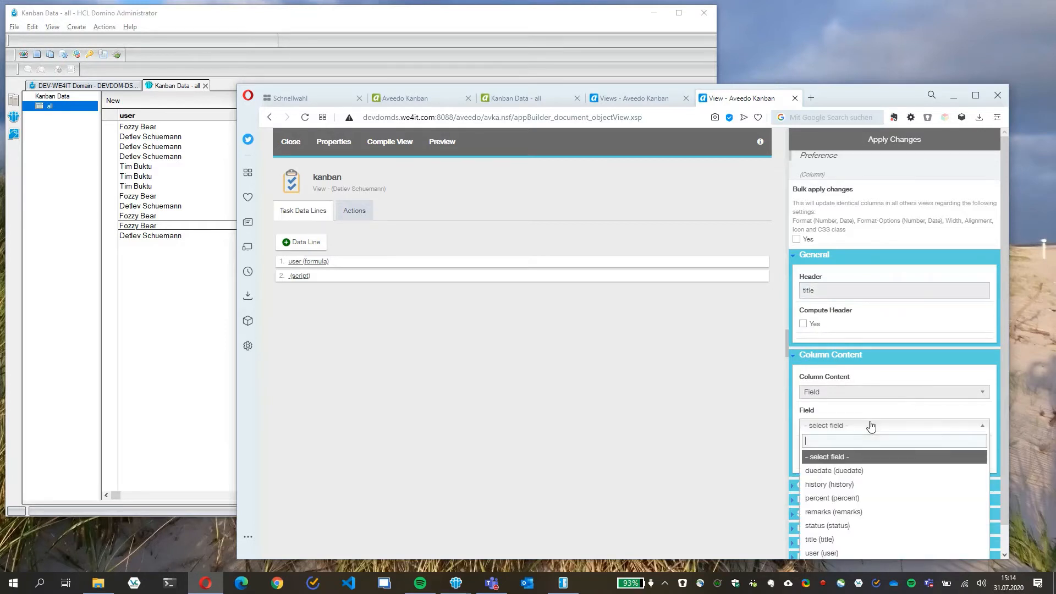
{"action": "left_click", "coordinate": [852, 539]}
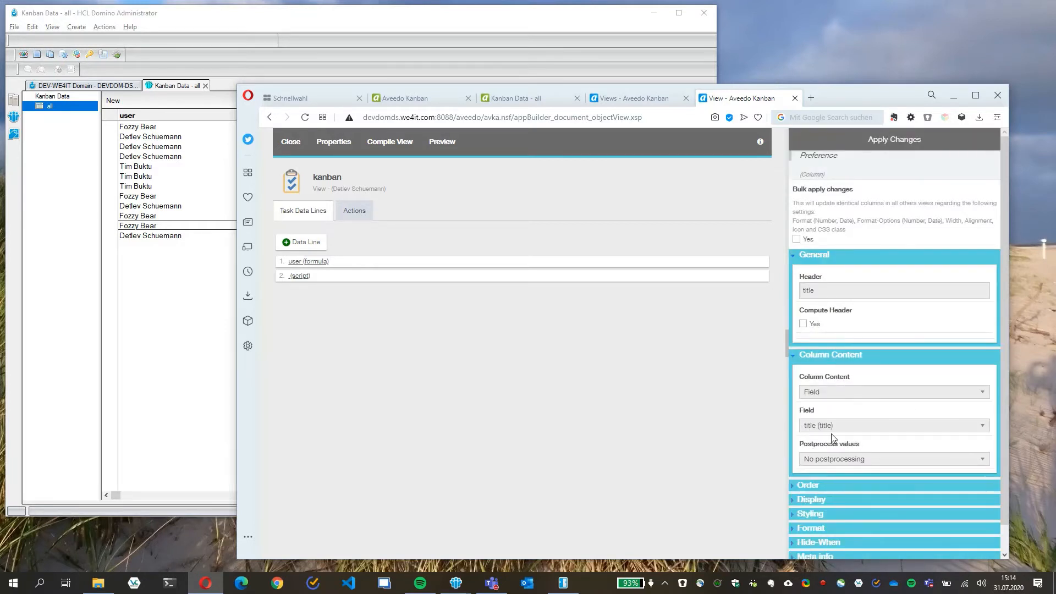
{"action": "left_click", "coordinate": [918, 148]}
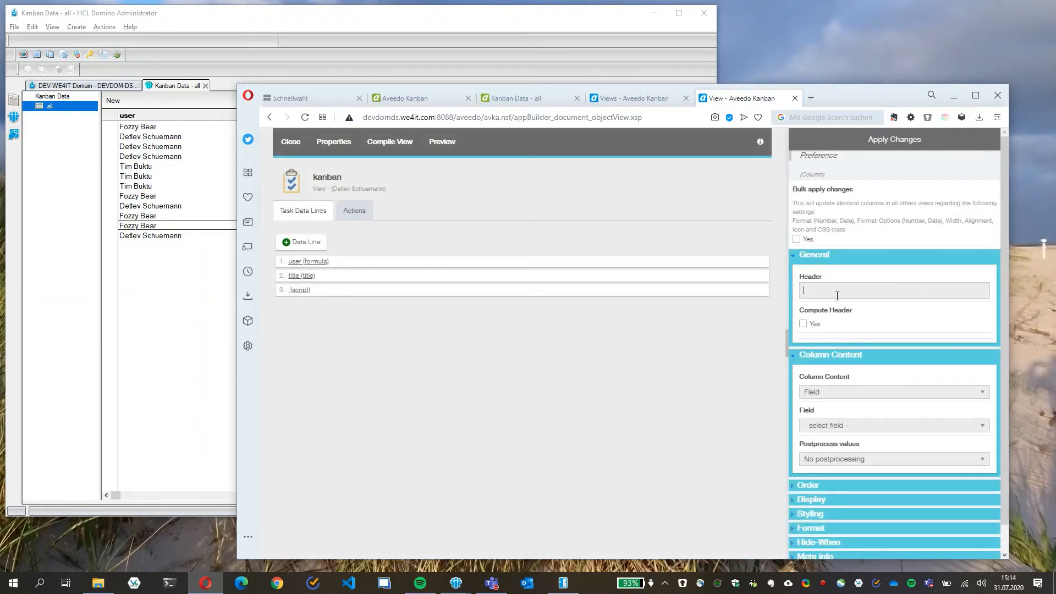
- Add a third task data line with the header percent showing the percent (percent) field, and apply it
{"action": "left_click", "coordinate": [836, 290]}
{"action": "type", "text": "percent"}
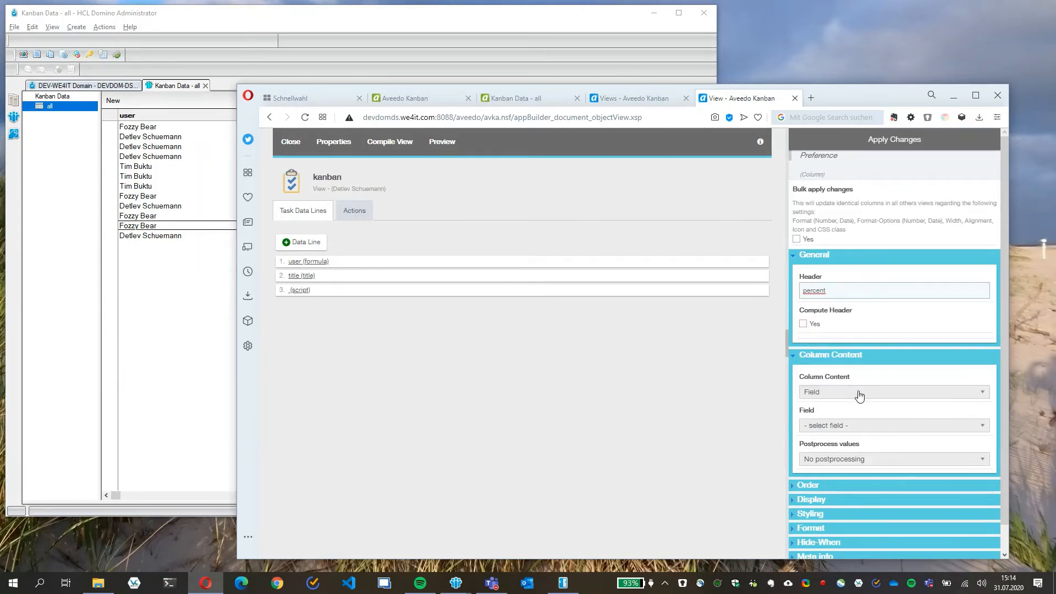
{"action": "left_click", "coordinate": [850, 426]}
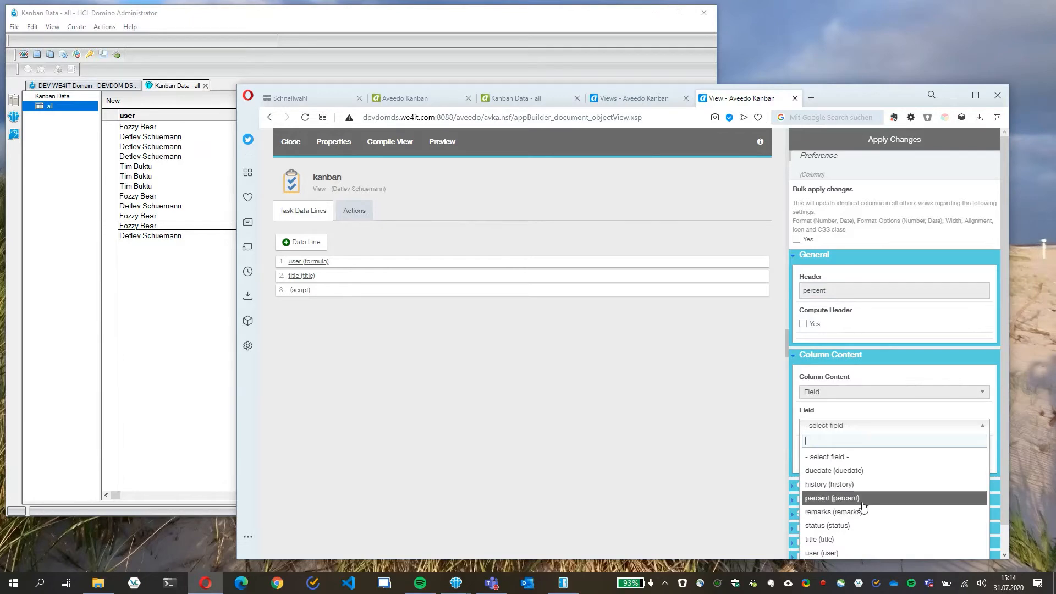
{"action": "left_click", "coordinate": [863, 502]}
{"action": "left_click", "coordinate": [897, 142]}
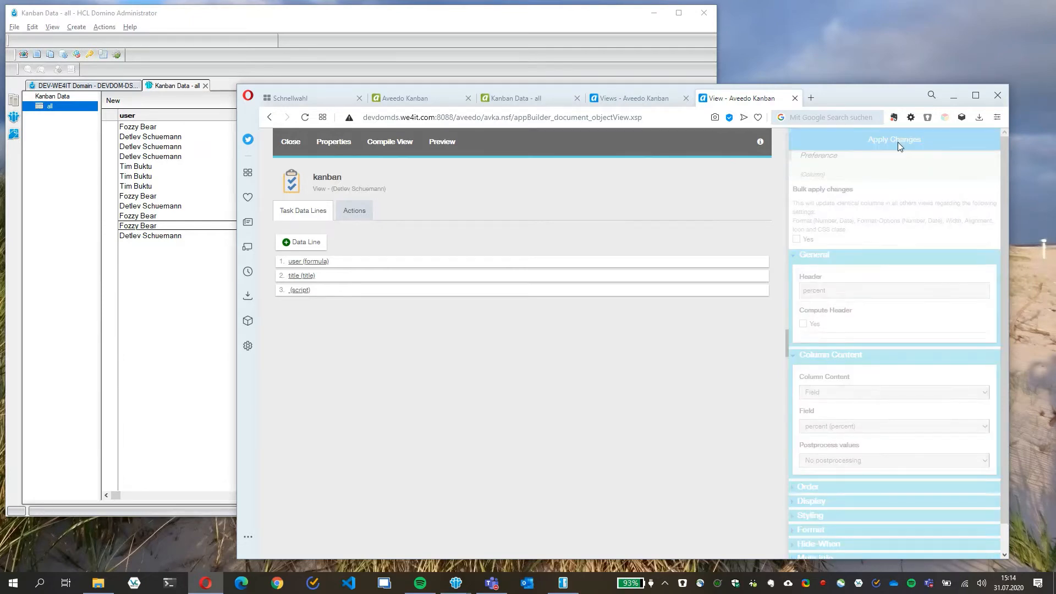
- Add a fourth task data line with the header due date showing the duedate (duedate) field
{"action": "left_click", "coordinate": [303, 242]}
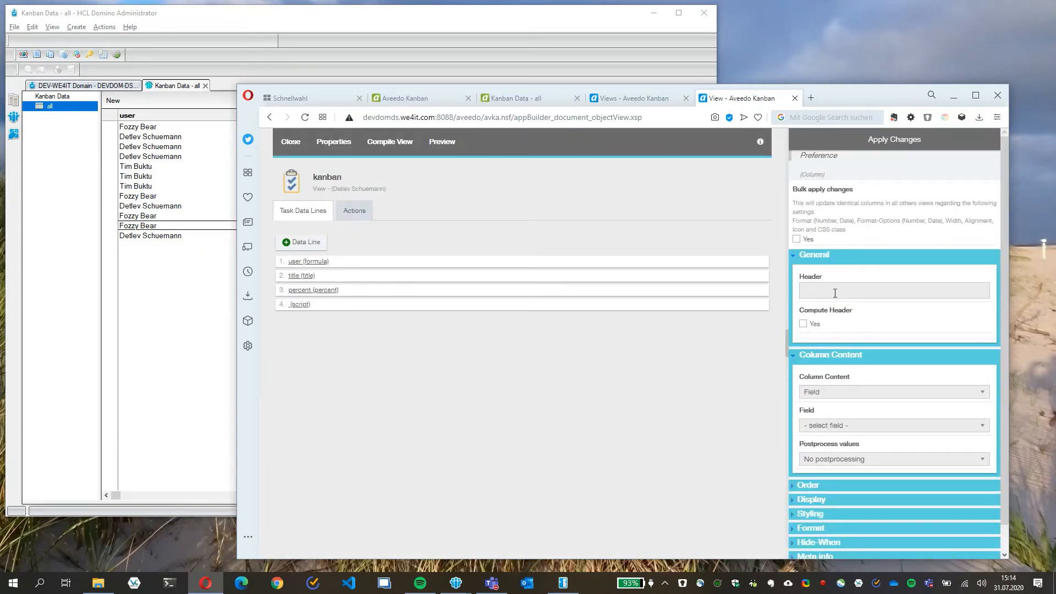
{"action": "left_click", "coordinate": [835, 293]}
{"action": "type", "text": "due "}
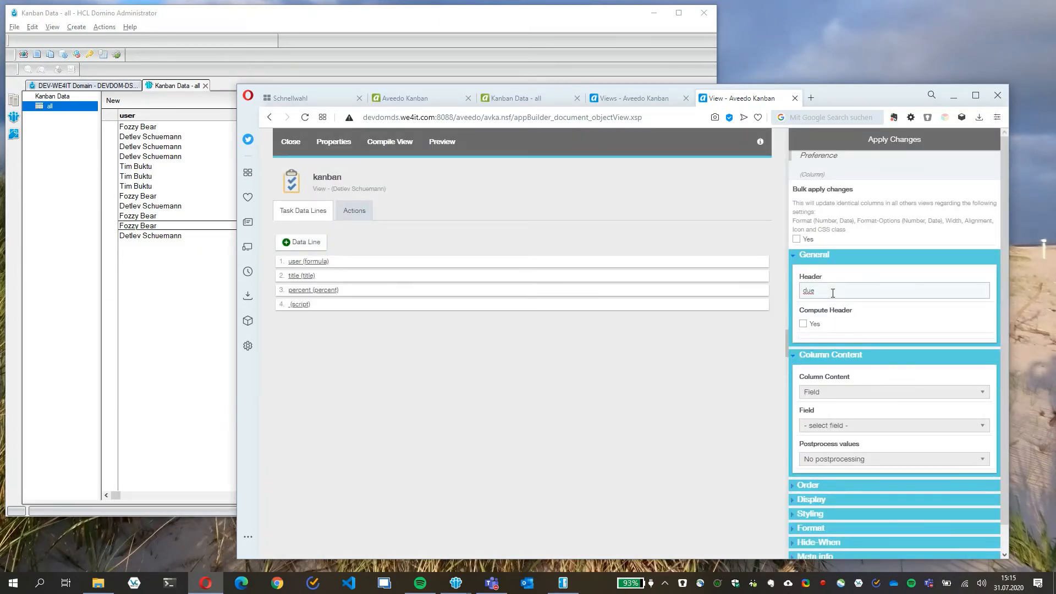
{"action": "type", "text": "date"}
{"action": "left_click", "coordinate": [838, 427]}
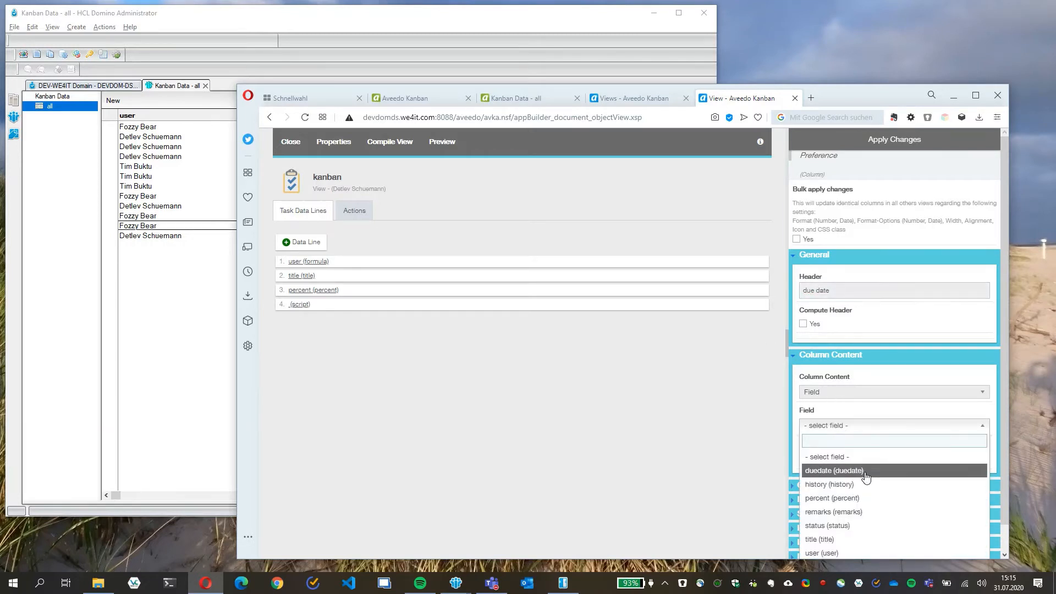
{"action": "left_click", "coordinate": [814, 471]}
- Format the due date line's content type as Date and apply the changes
{"action": "scroll", "coordinate": [997, 433], "scroll_direction": "down", "scroll_amount": 2}
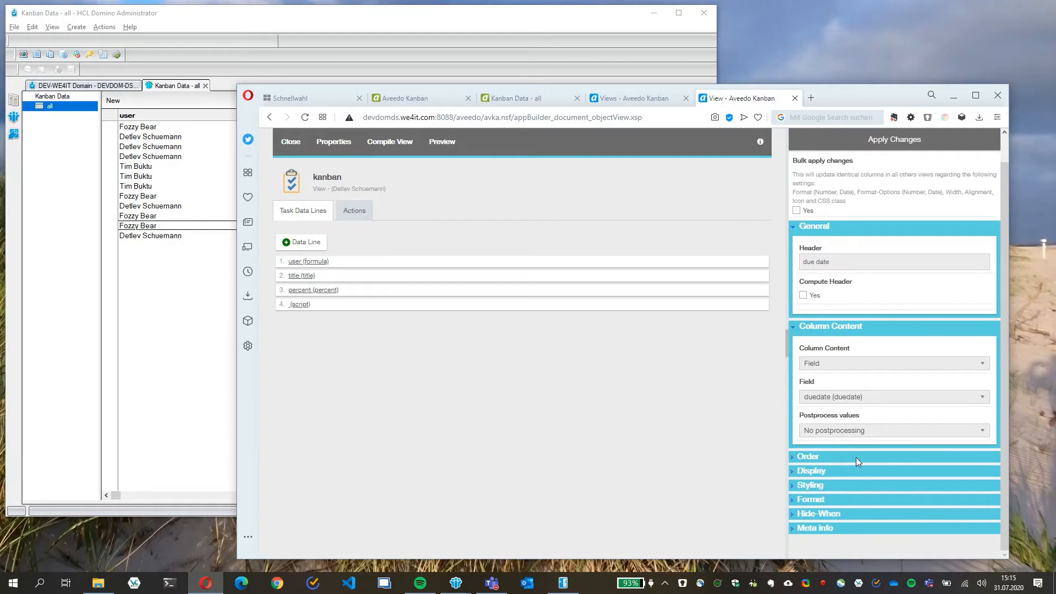
{"action": "left_click", "coordinate": [809, 500]}
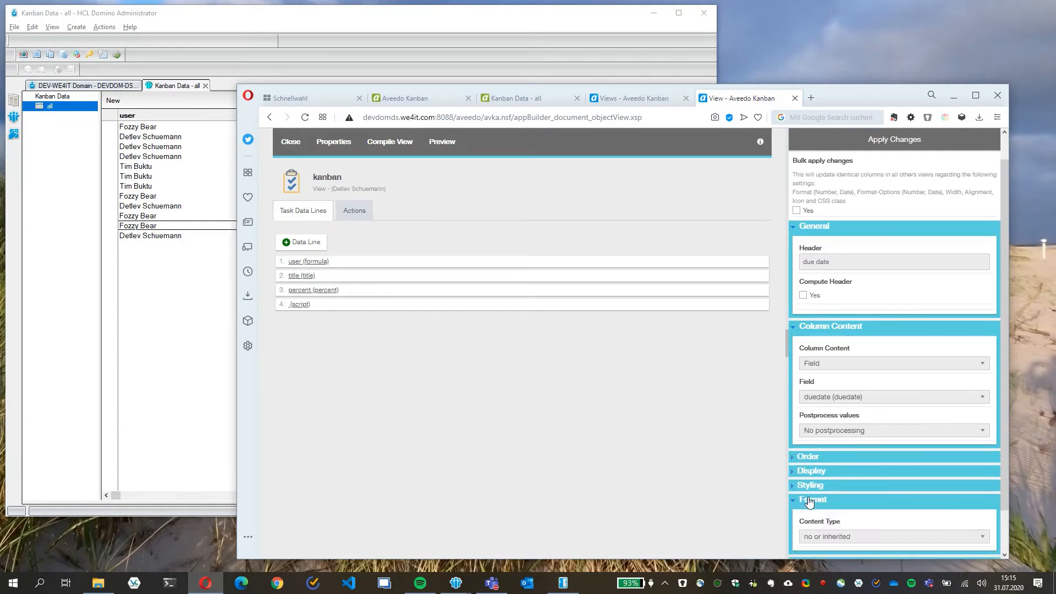
{"action": "scroll", "coordinate": [841, 492], "scroll_direction": "down", "scroll_amount": 2}
{"action": "left_click", "coordinate": [876, 487]}
{"action": "scroll", "coordinate": [858, 509], "scroll_direction": "down", "scroll_amount": 2}
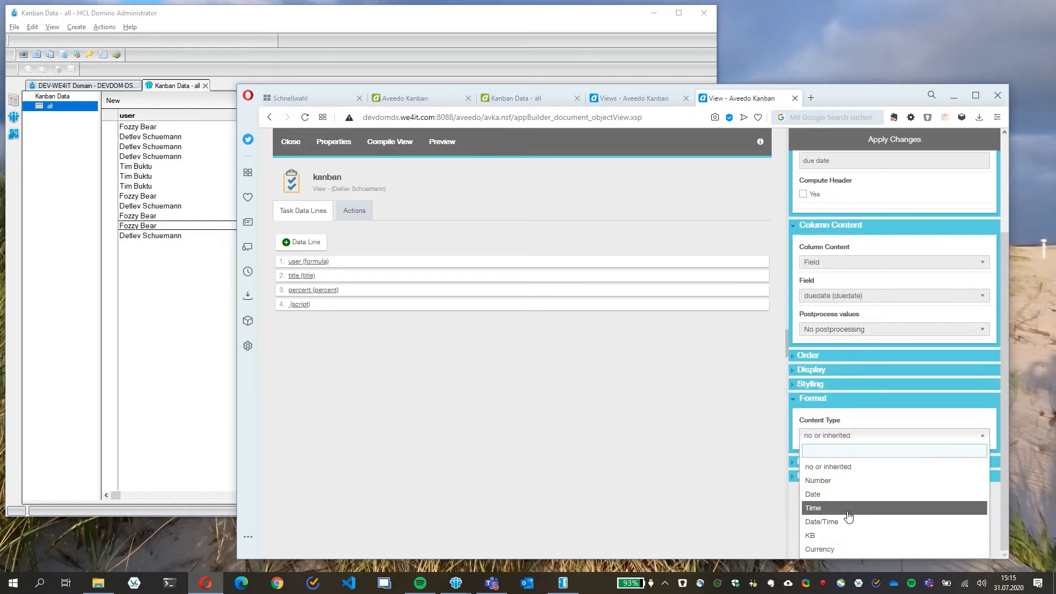
{"action": "left_click", "coordinate": [851, 495]}
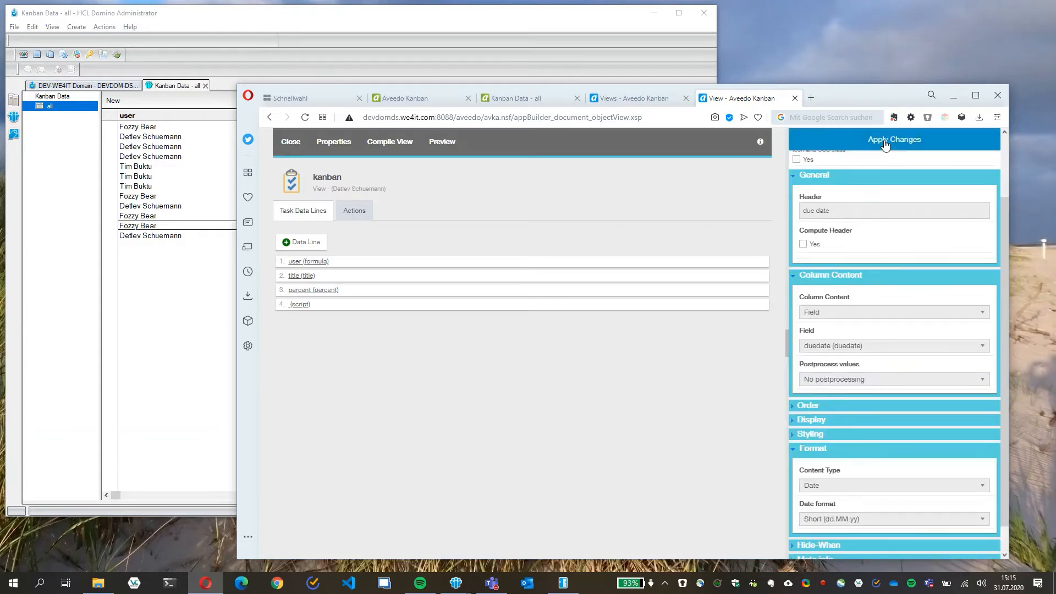
{"action": "left_click", "coordinate": [884, 142]}
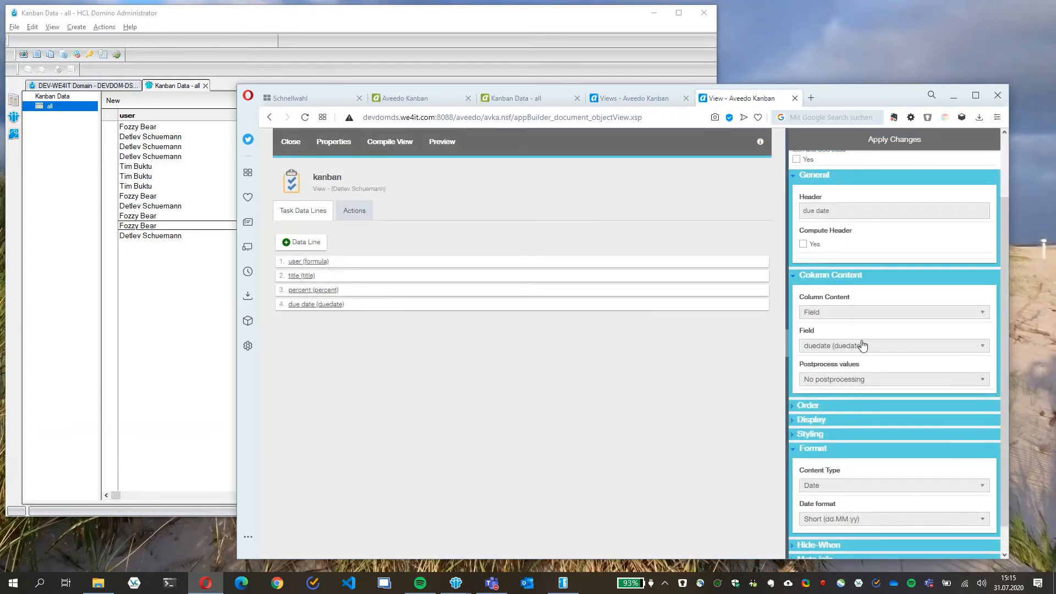
{"action": "scroll", "coordinate": [880, 338], "scroll_direction": "up", "scroll_amount": 2}
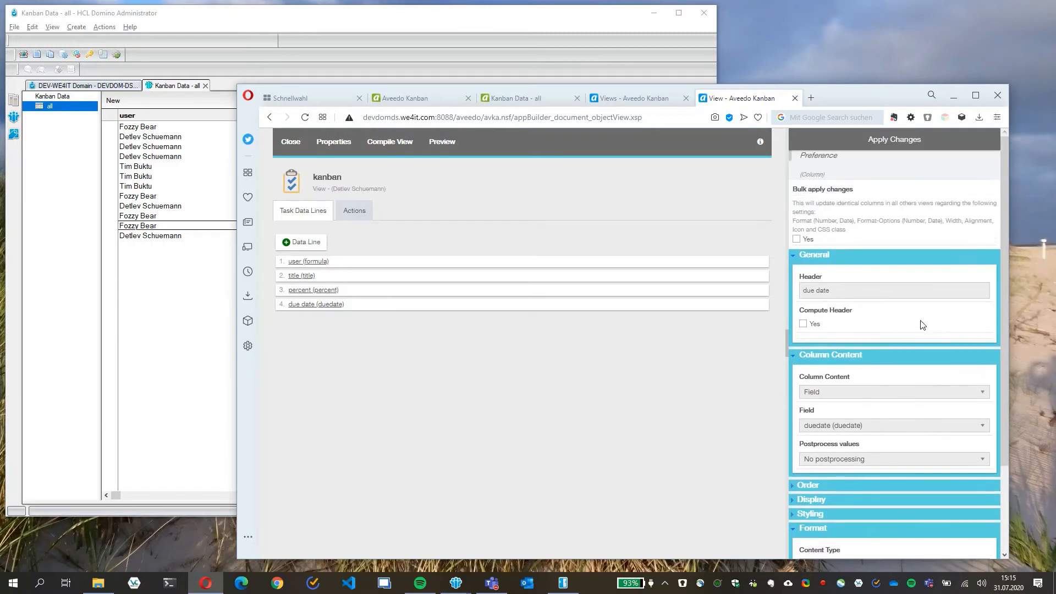
- In the kanban view's properties, set user (user) as the task editor field and status (status) as the task status field
{"action": "left_click", "coordinate": [329, 142]}
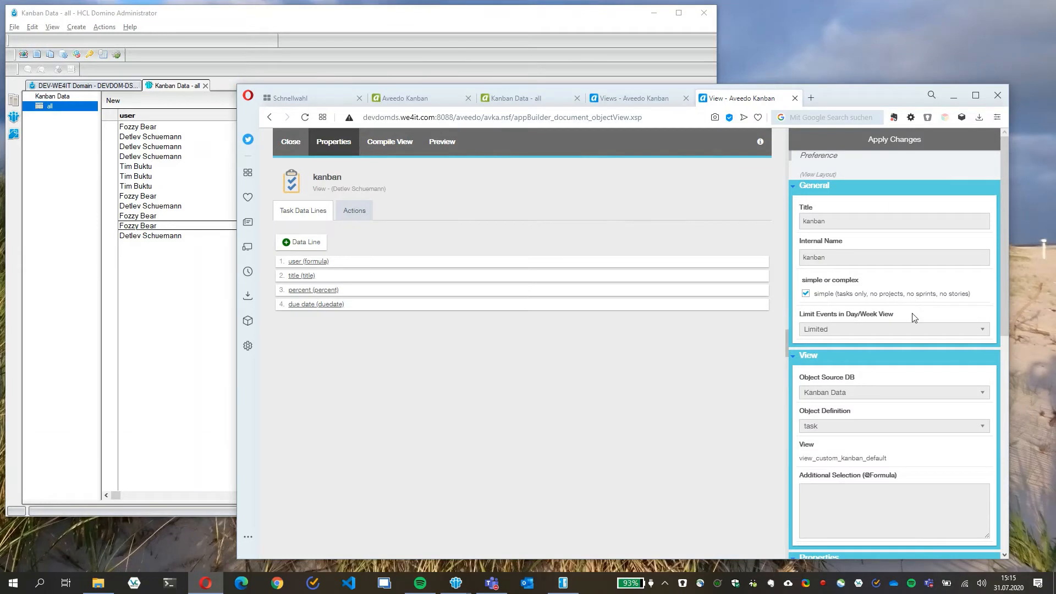
{"action": "scroll", "coordinate": [914, 317], "scroll_direction": "down", "scroll_amount": 5}
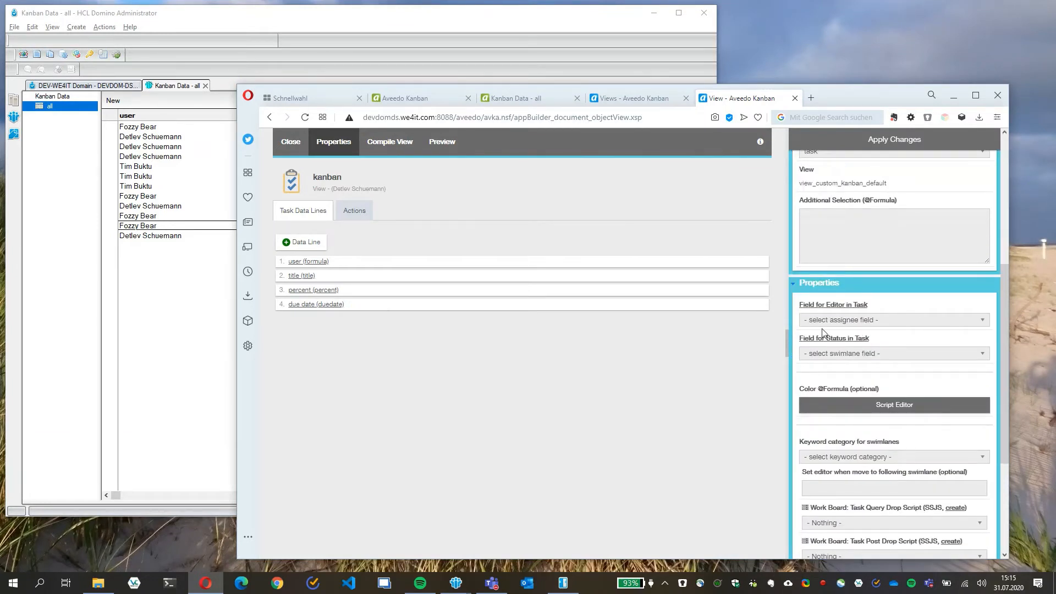
{"action": "left_click", "coordinate": [850, 321]}
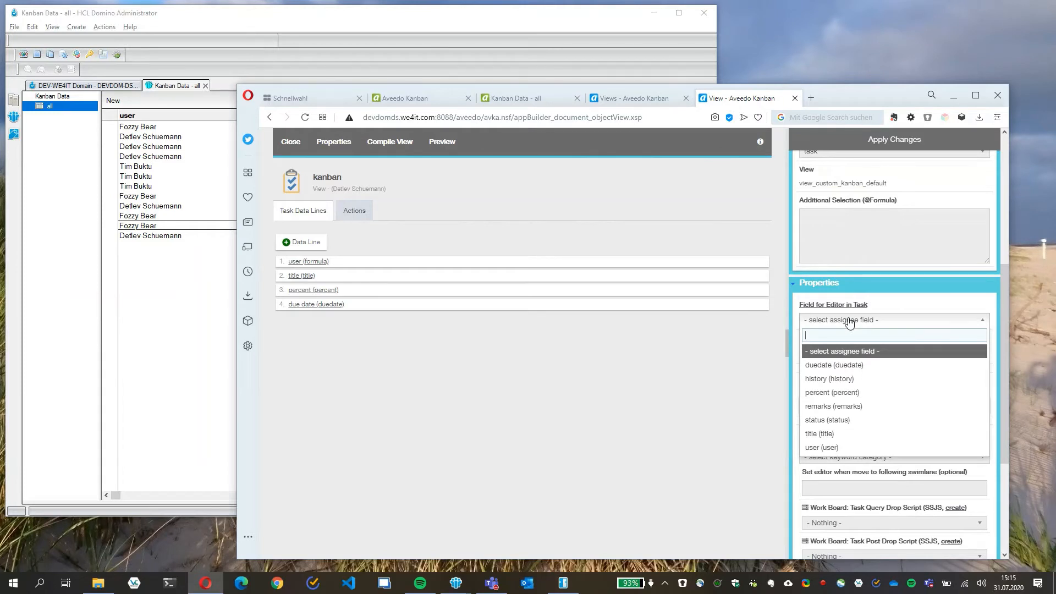
{"action": "left_click", "coordinate": [833, 447]}
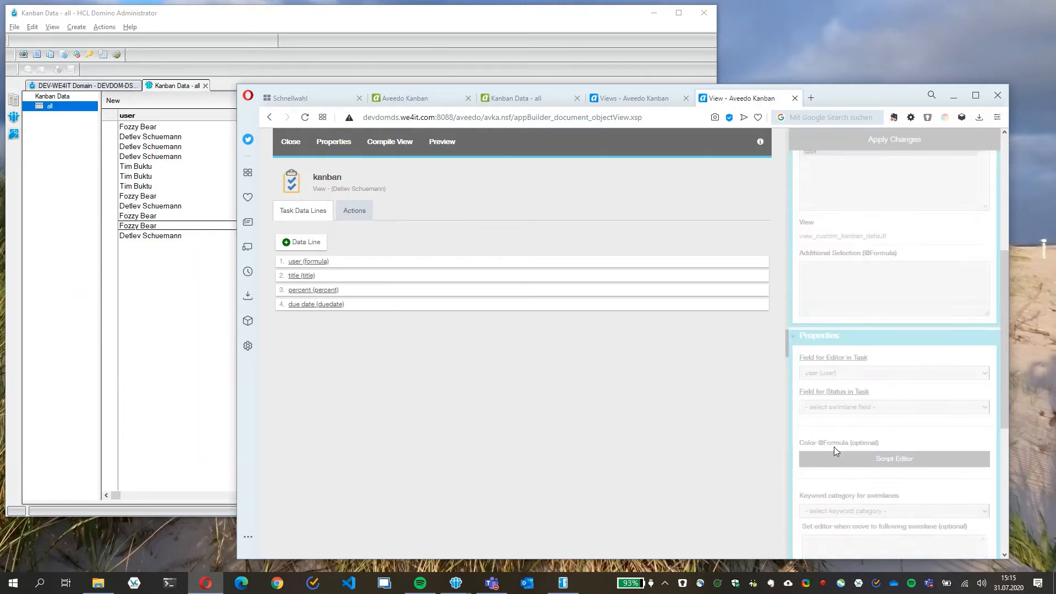
{"action": "scroll", "coordinate": [929, 404], "scroll_direction": "down", "scroll_amount": 1}
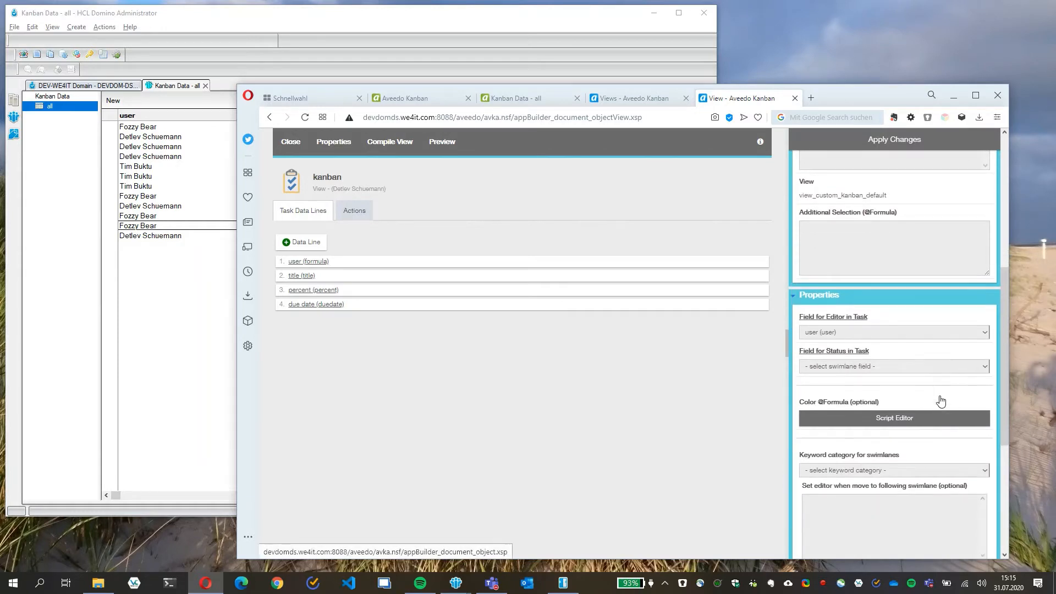
{"action": "left_click", "coordinate": [845, 355]}
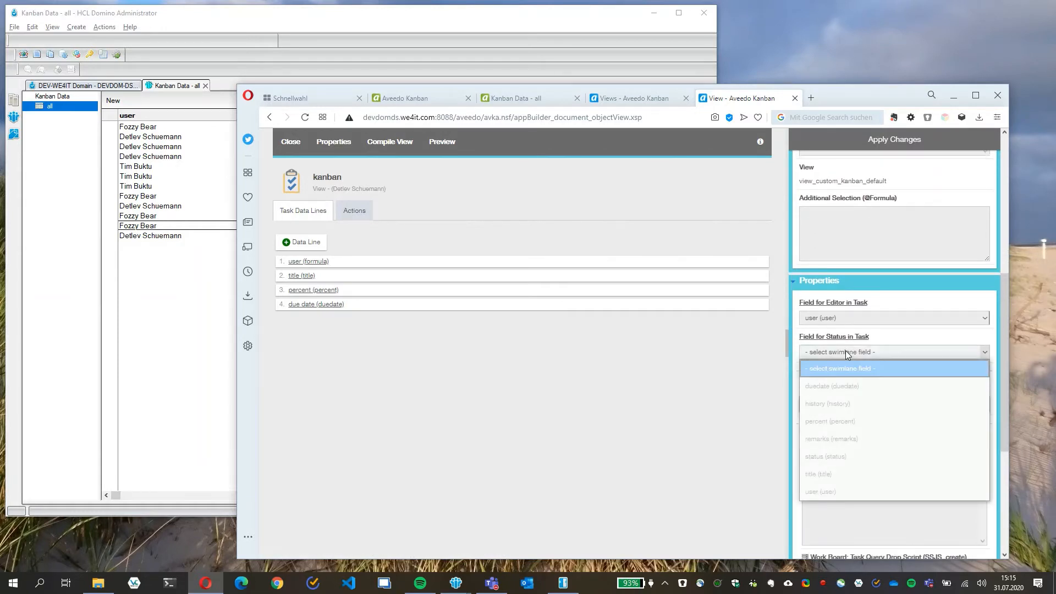
{"action": "left_click", "coordinate": [852, 461]}
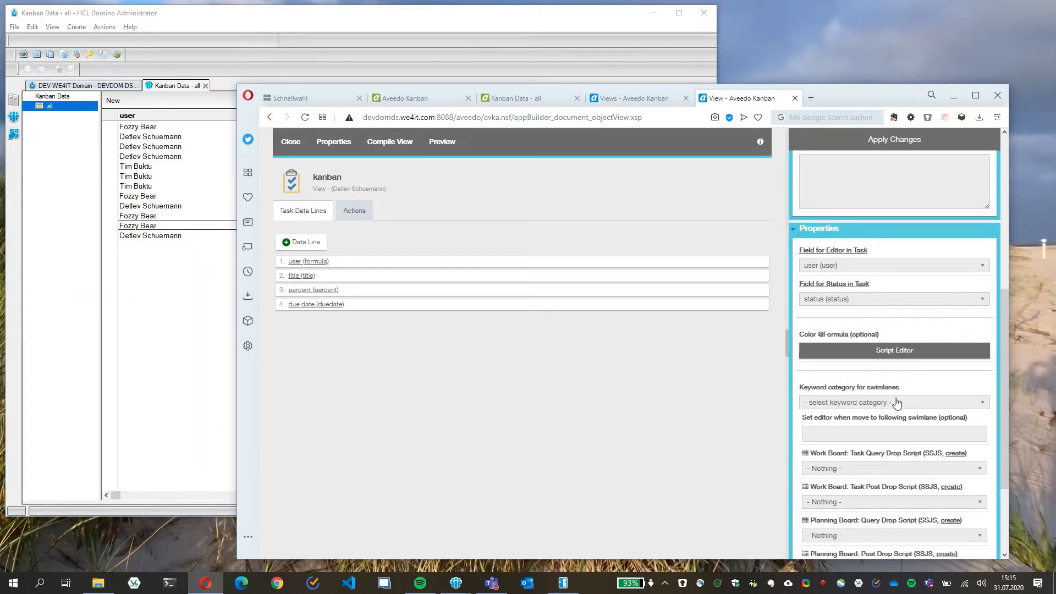
- Use task_status as the keyword category for the swimlanes, apply the changes and compile the kanban view
{"action": "left_click", "coordinate": [896, 403]}
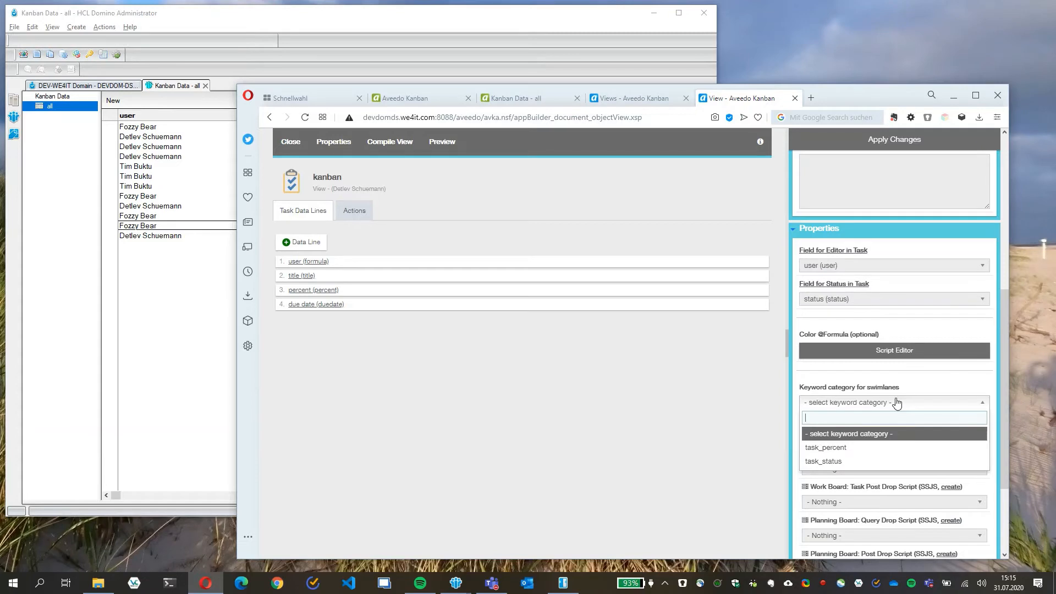
{"action": "left_click", "coordinate": [871, 462]}
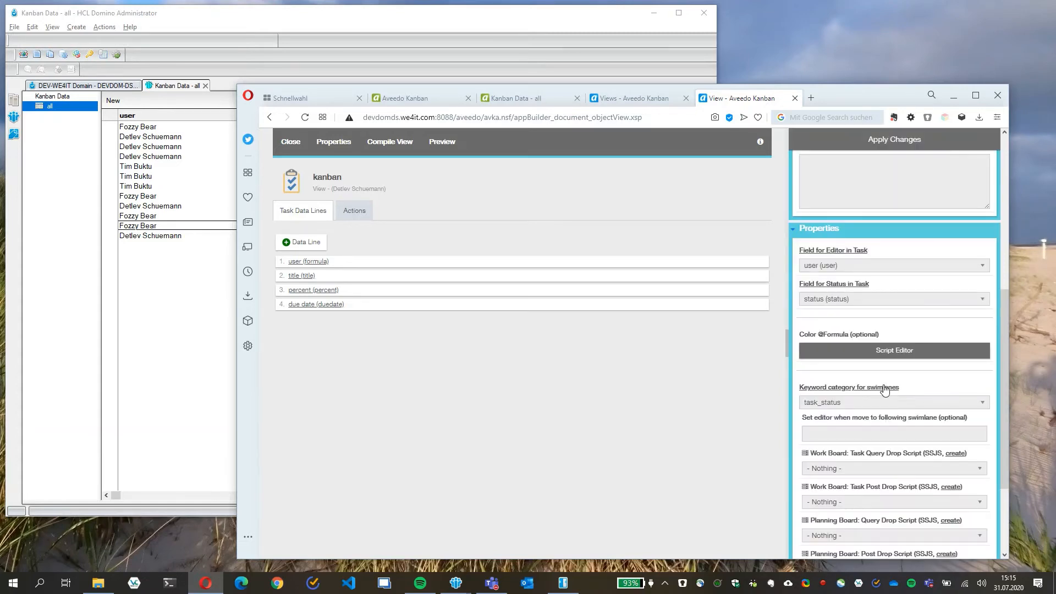
{"action": "left_click", "coordinate": [930, 142]}
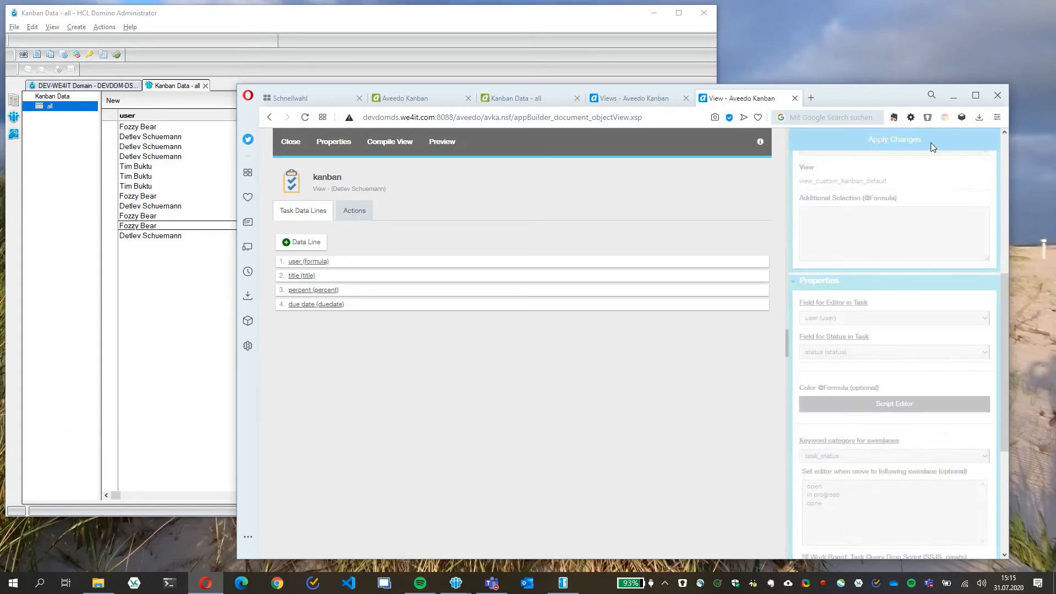
{"action": "left_click", "coordinate": [384, 142]}
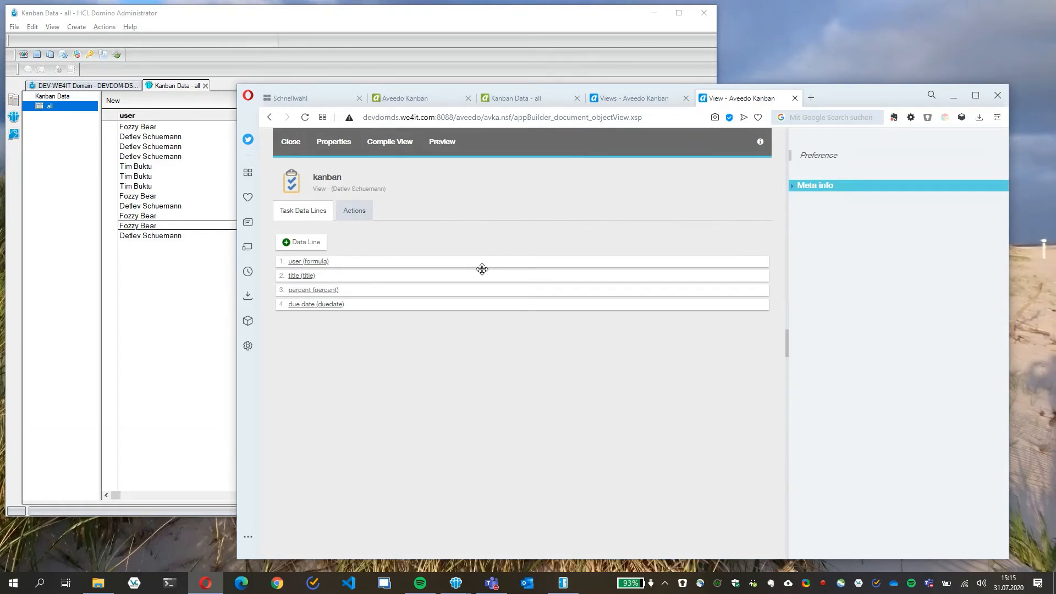
{"action": "mouse_move", "coordinate": [476, 269]}
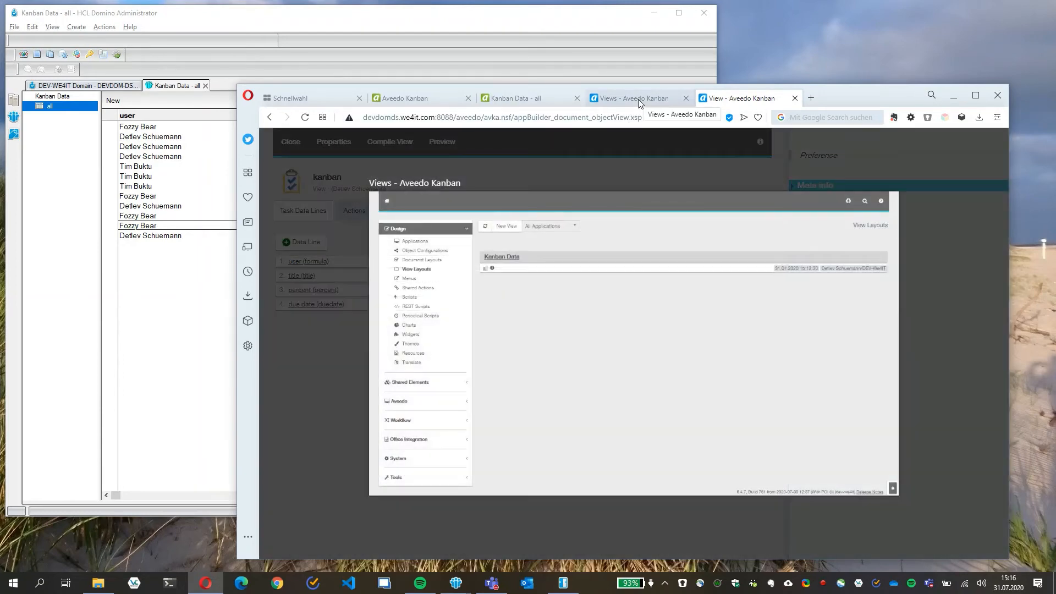
- Change the start application in Aveedo's User Interface settings, save the settings and close them
{"action": "left_click", "coordinate": [640, 99]}
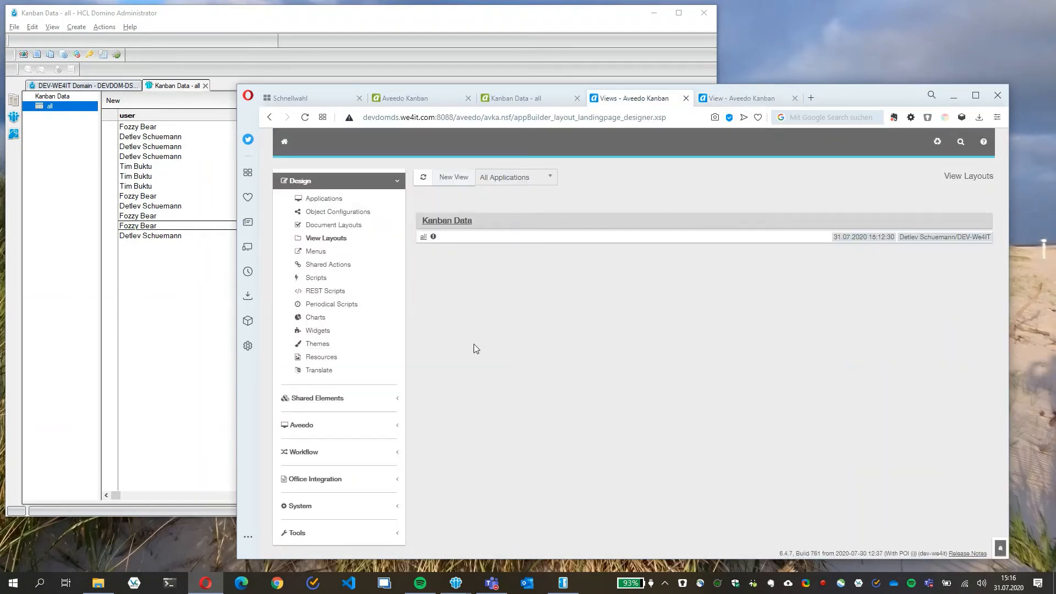
{"action": "left_click", "coordinate": [343, 432]}
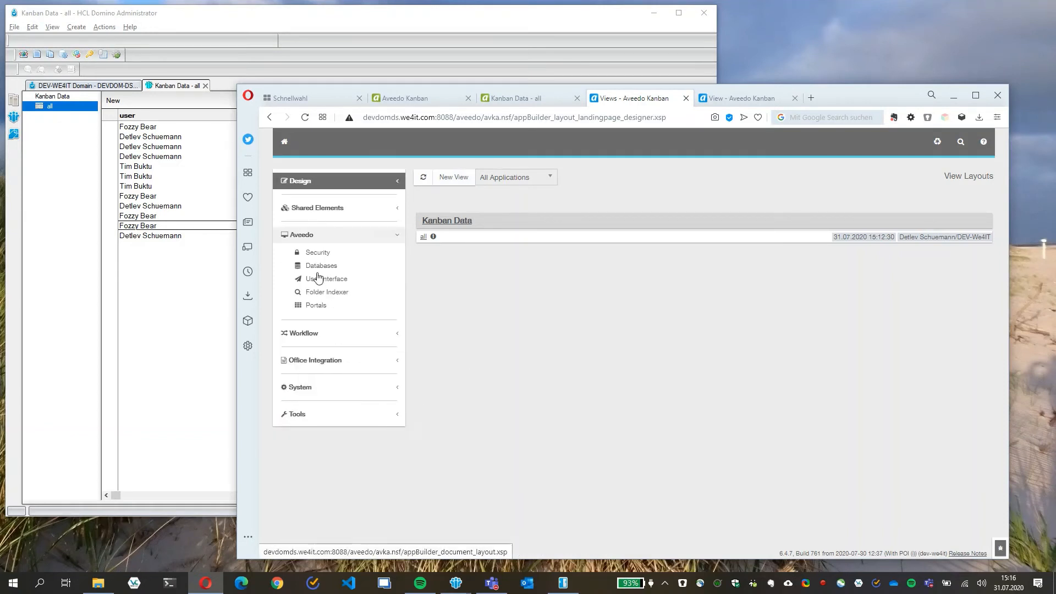
{"action": "left_click", "coordinate": [318, 280]}
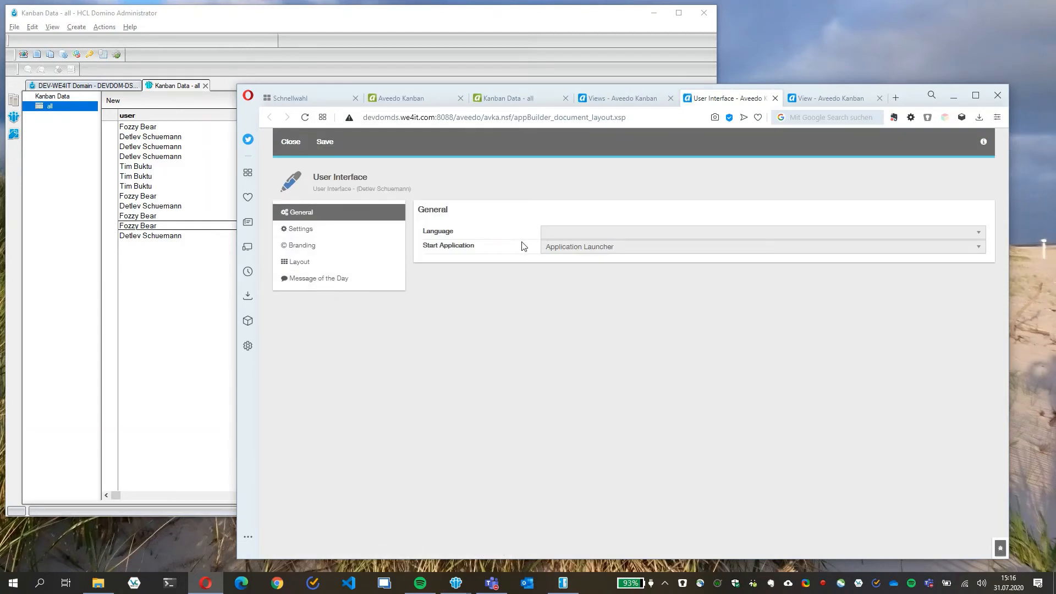
{"action": "left_click", "coordinate": [588, 249]}
{"action": "left_click", "coordinate": [588, 287]}
{"action": "left_click", "coordinate": [326, 143]}
{"action": "left_click", "coordinate": [774, 98]}
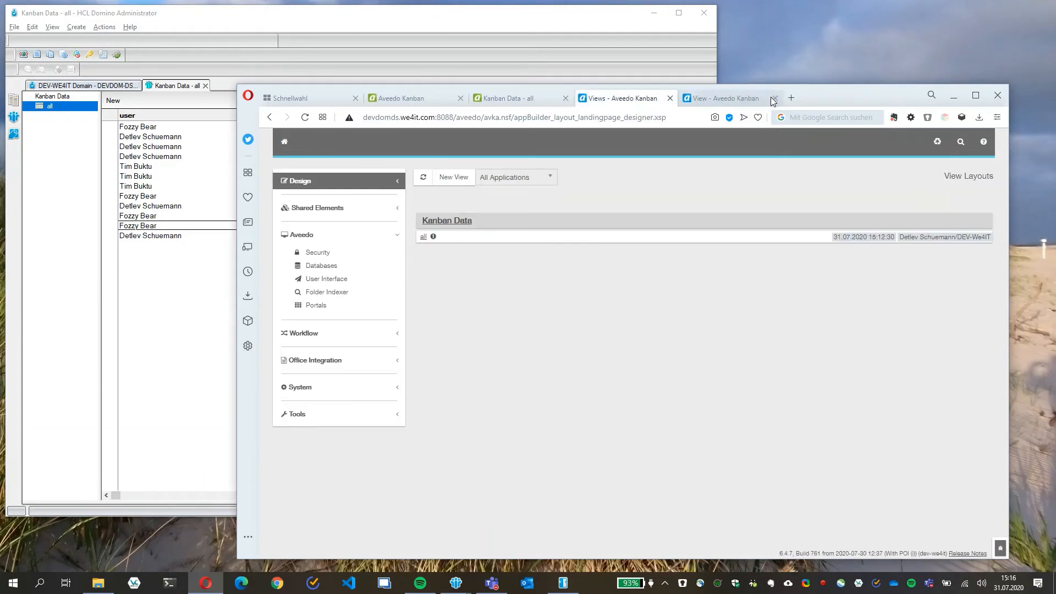
- In the Kanban Data application's layout settings, set the start page to Kanban Data / kanban and save
{"action": "left_click", "coordinate": [364, 176]}
{"action": "left_click", "coordinate": [325, 199]}
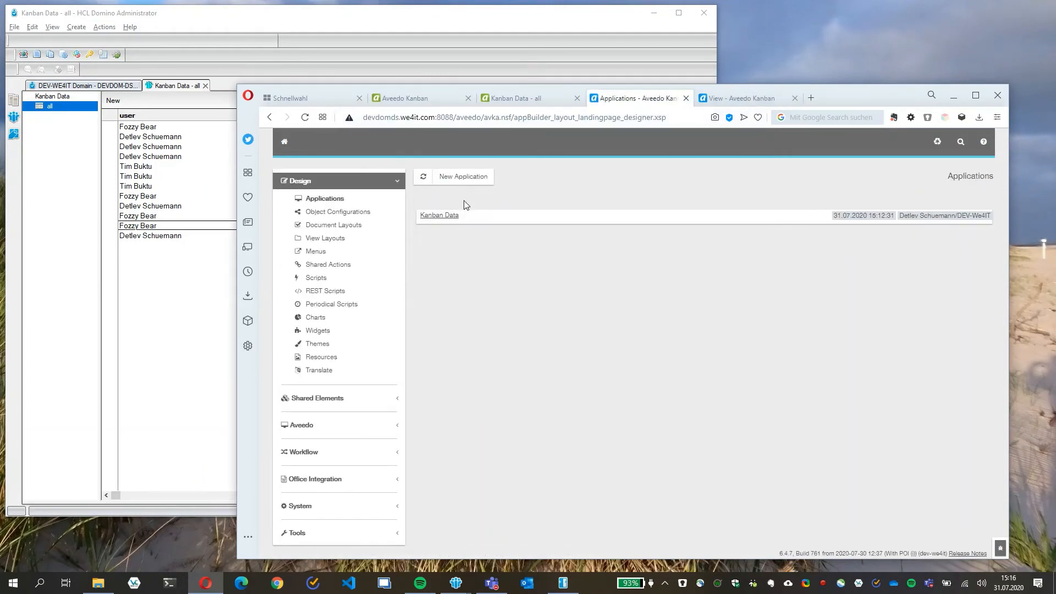
{"action": "left_click", "coordinate": [439, 215]}
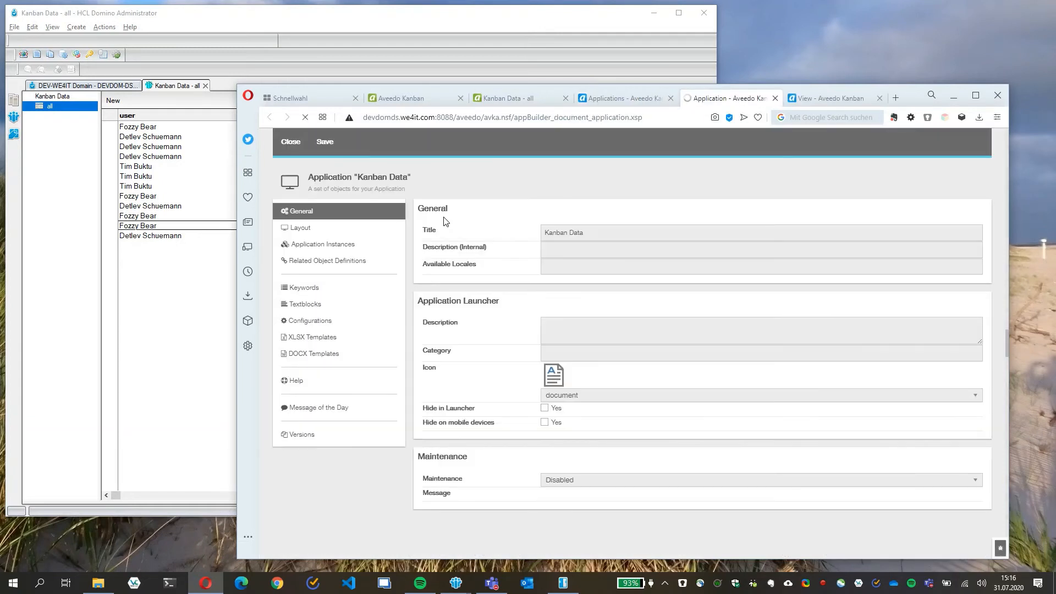
{"action": "left_click", "coordinate": [307, 229]}
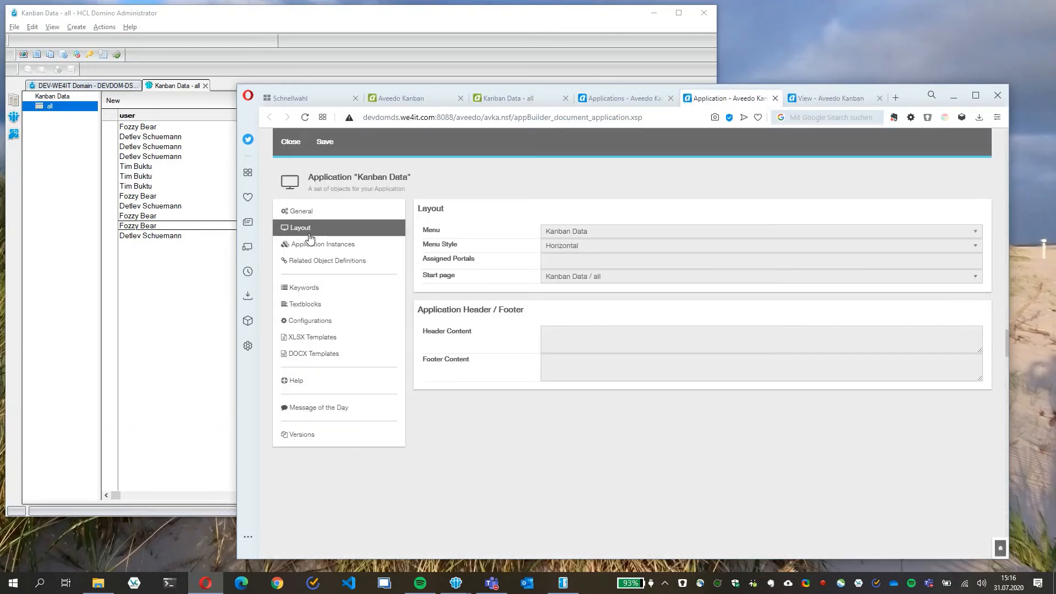
{"action": "left_click", "coordinate": [587, 280]}
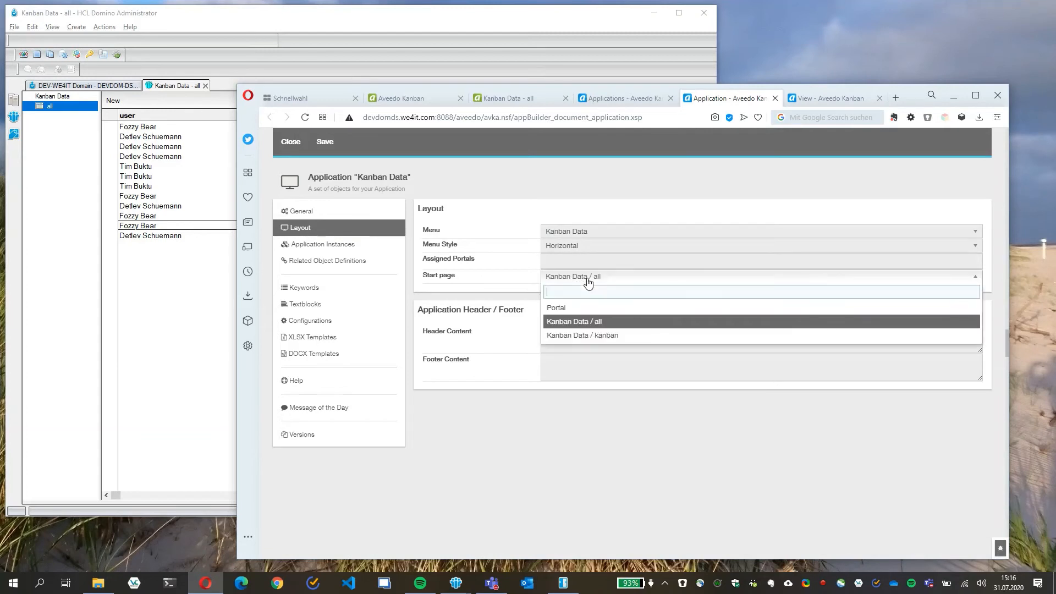
{"action": "left_click", "coordinate": [609, 337]}
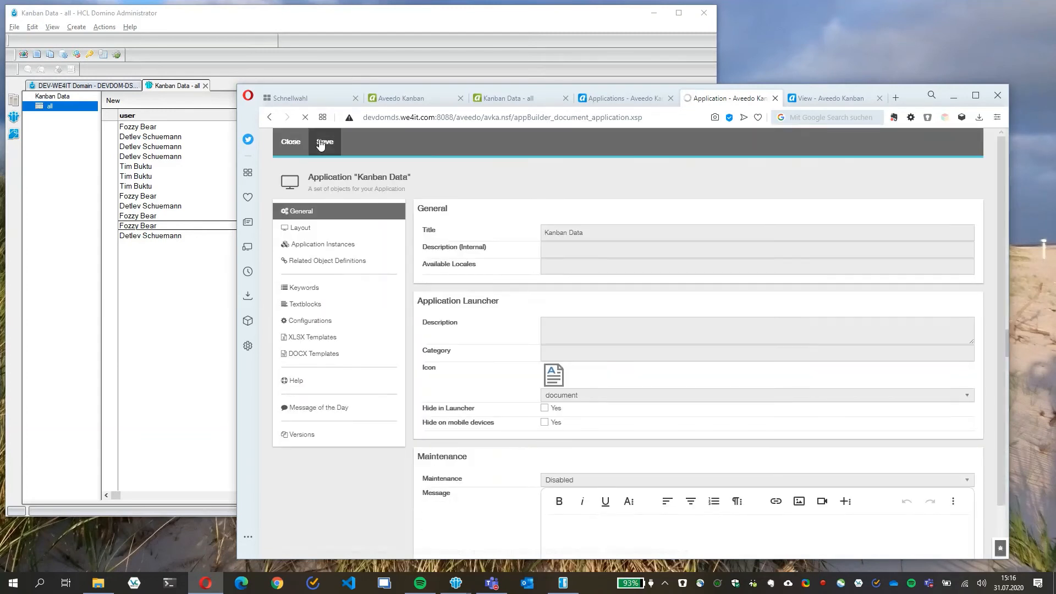
{"action": "left_click", "coordinate": [325, 141]}
- Set the Kanban Data application's launcher icon to check and save the application
{"action": "left_click", "coordinate": [601, 395]}
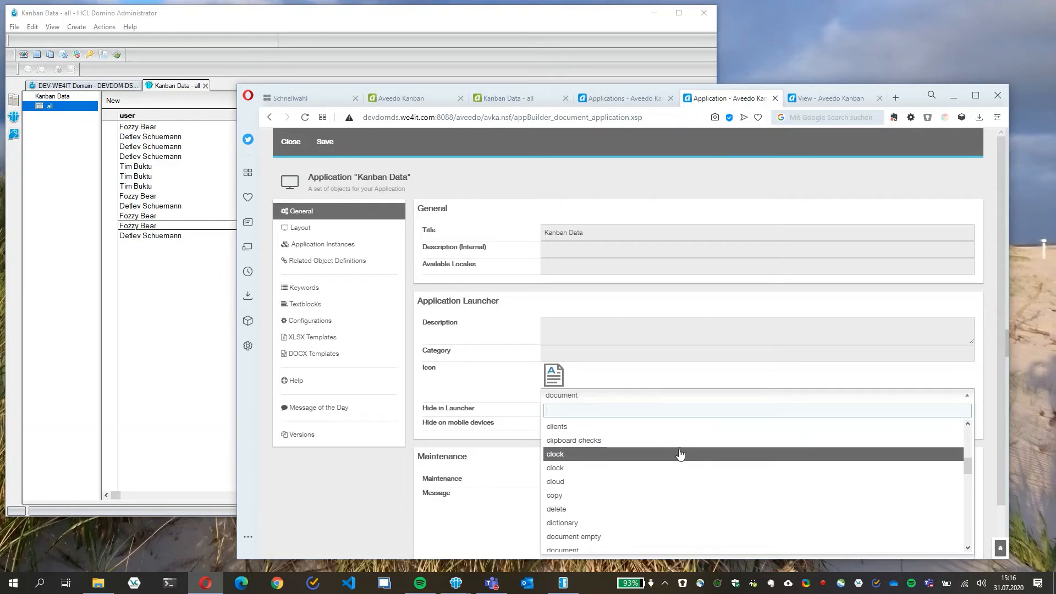
{"action": "scroll", "coordinate": [680, 455], "scroll_direction": "up", "scroll_amount": 1}
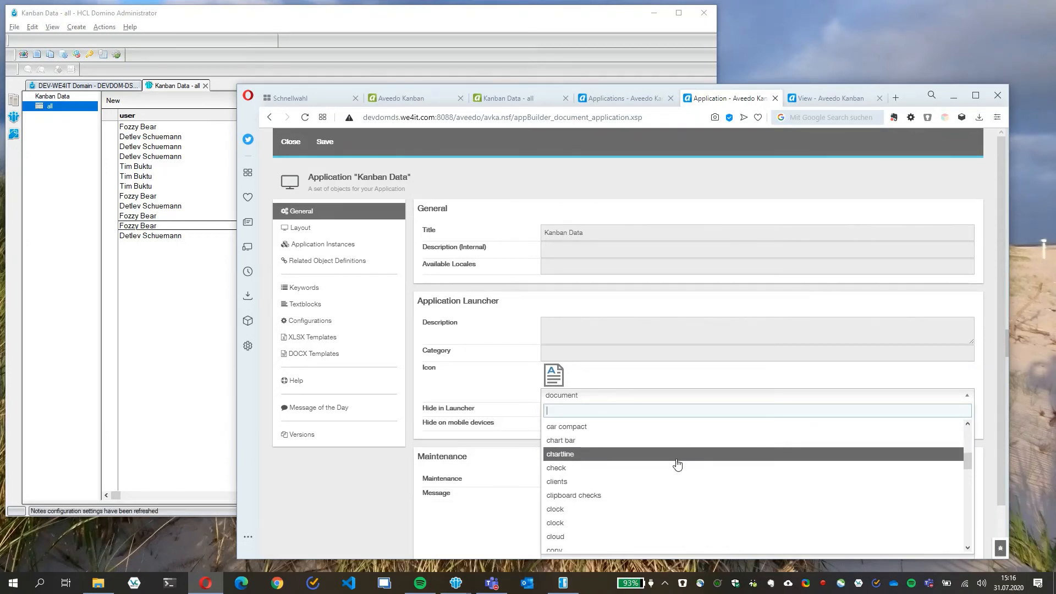
{"action": "left_click", "coordinate": [680, 468]}
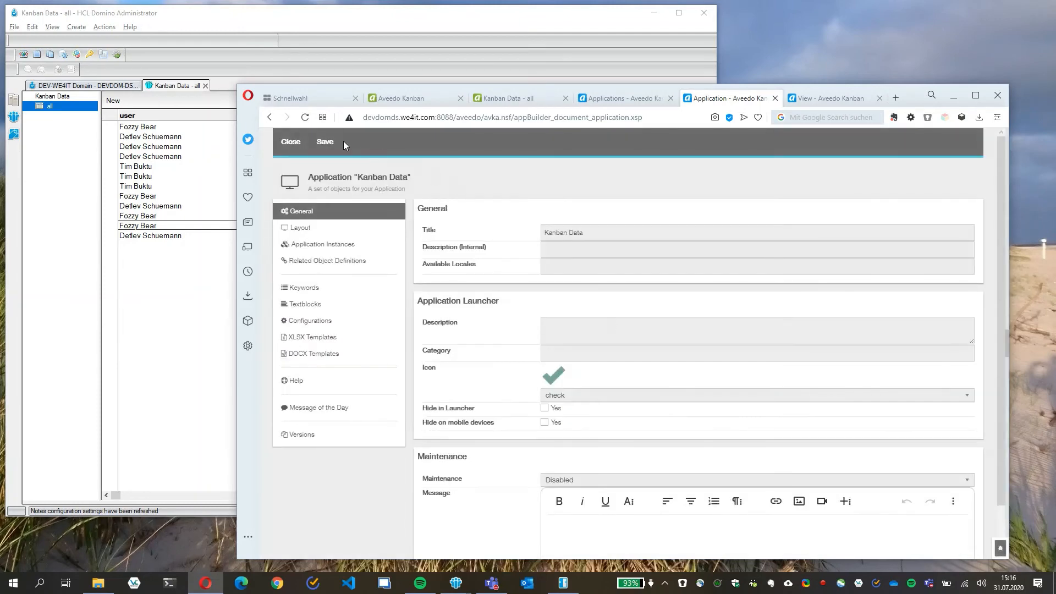
{"action": "left_click", "coordinate": [336, 141]}
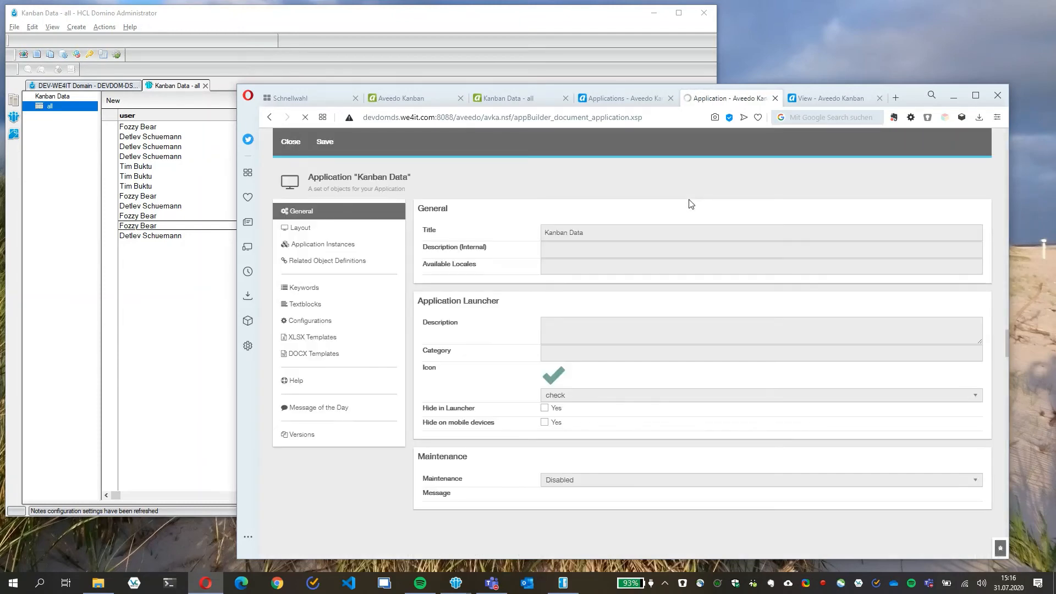
- Reload the Kanban Data application and view the details of the Work on Ticket 345 task
{"action": "left_click", "coordinate": [507, 101]}
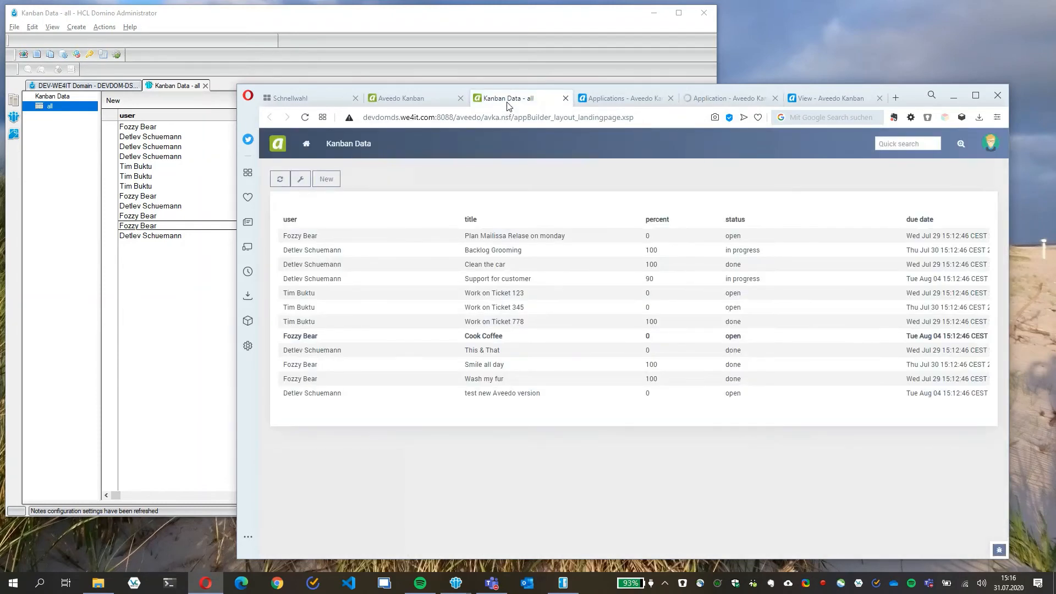
{"action": "left_click", "coordinate": [531, 117]}
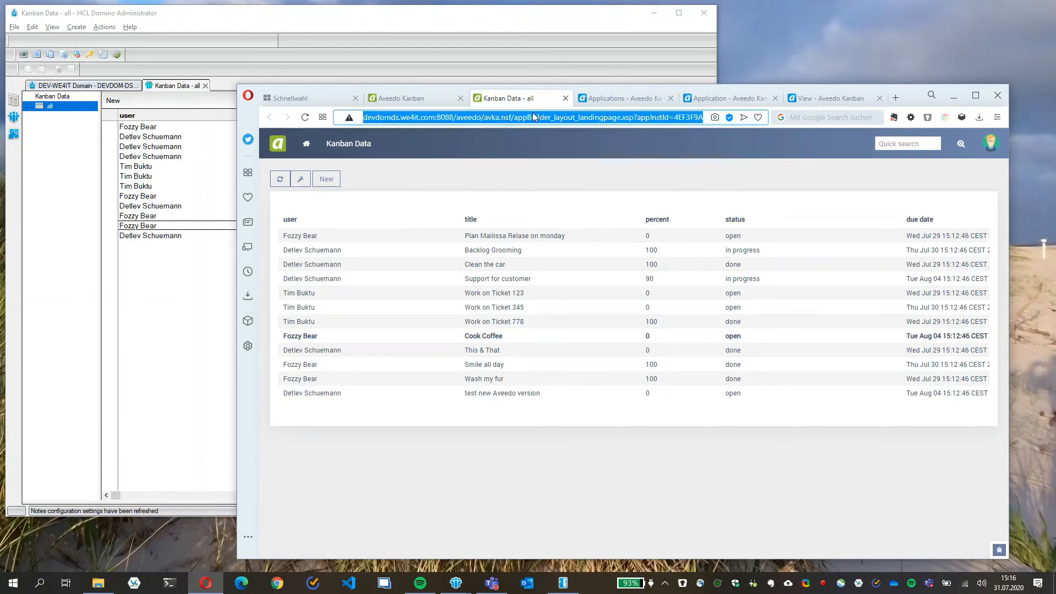
{"action": "key", "text": "Return"}
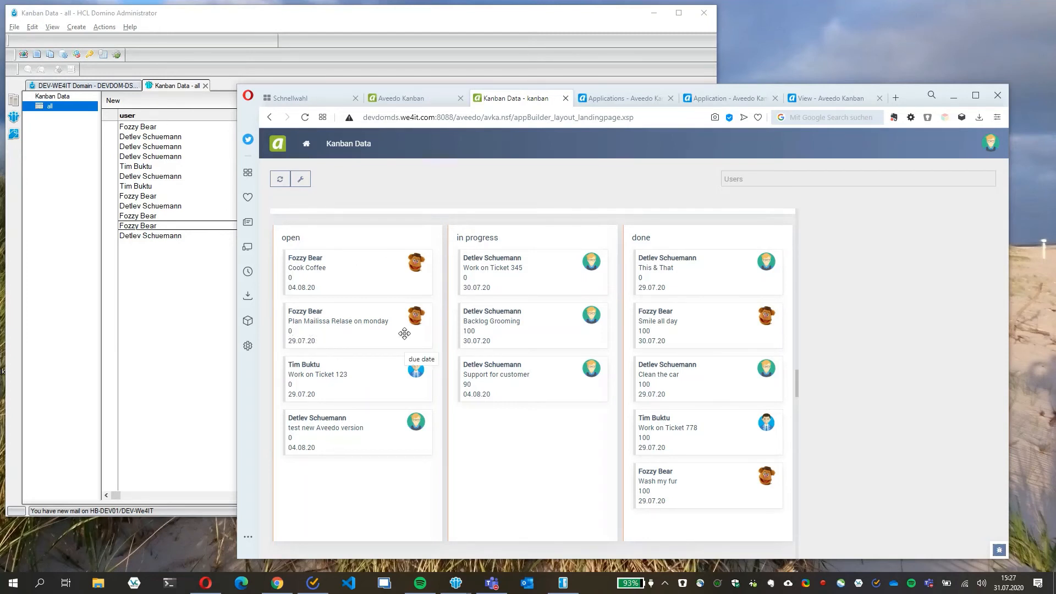
{"action": "left_click", "coordinate": [496, 262]}
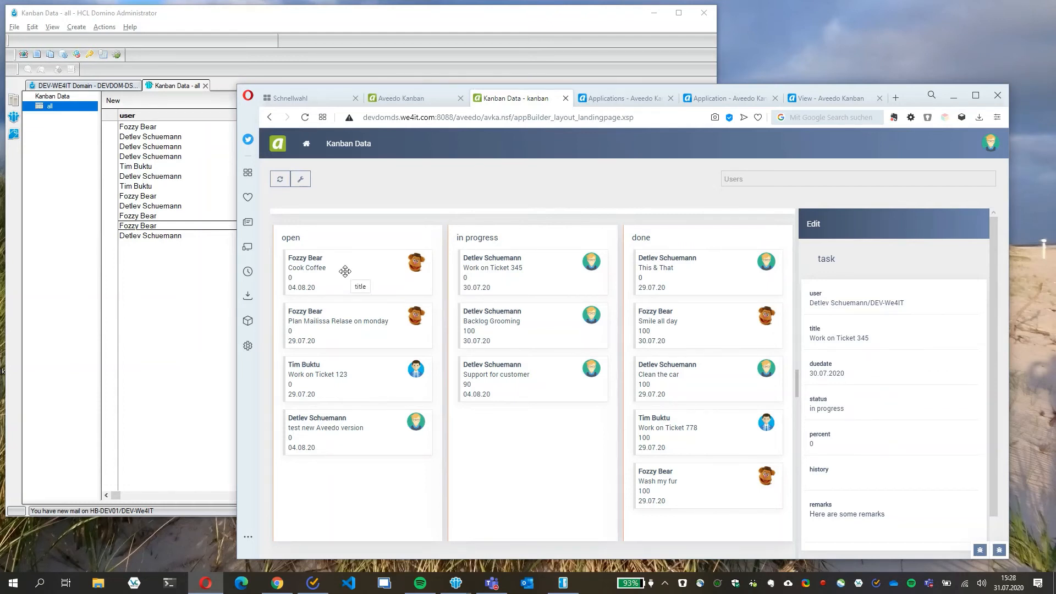
- Move the test new Aveedo version task to the in progress swimlane and save its due date as 12.08.2020
{"action": "left_click", "coordinate": [333, 426]}
{"action": "left_click_drag", "start_coordinate": [384, 438], "coordinate": [565, 435]}
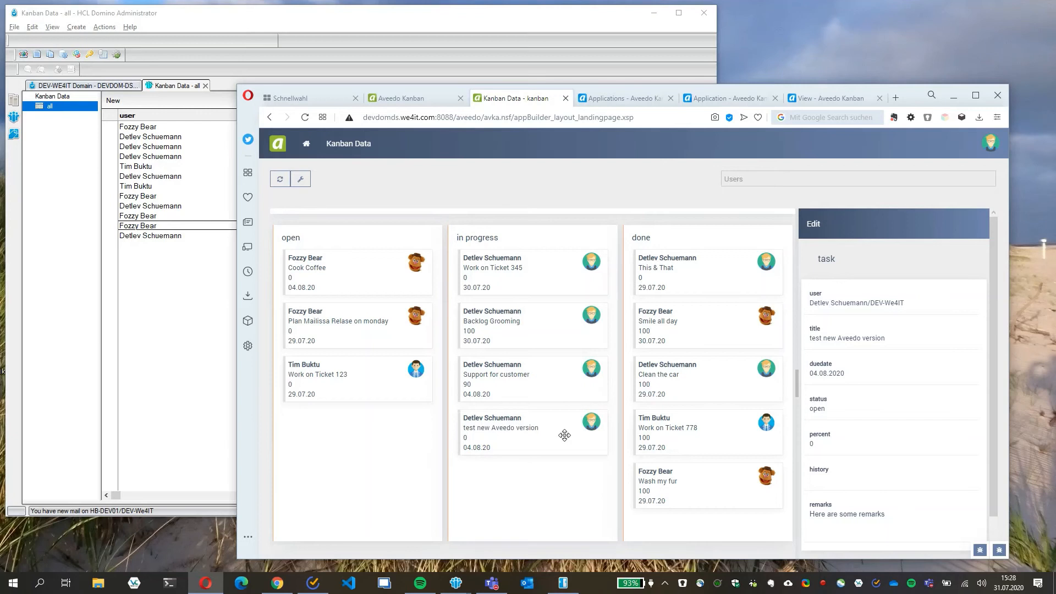
{"action": "left_click", "coordinate": [508, 420]}
{"action": "left_click", "coordinate": [826, 234]}
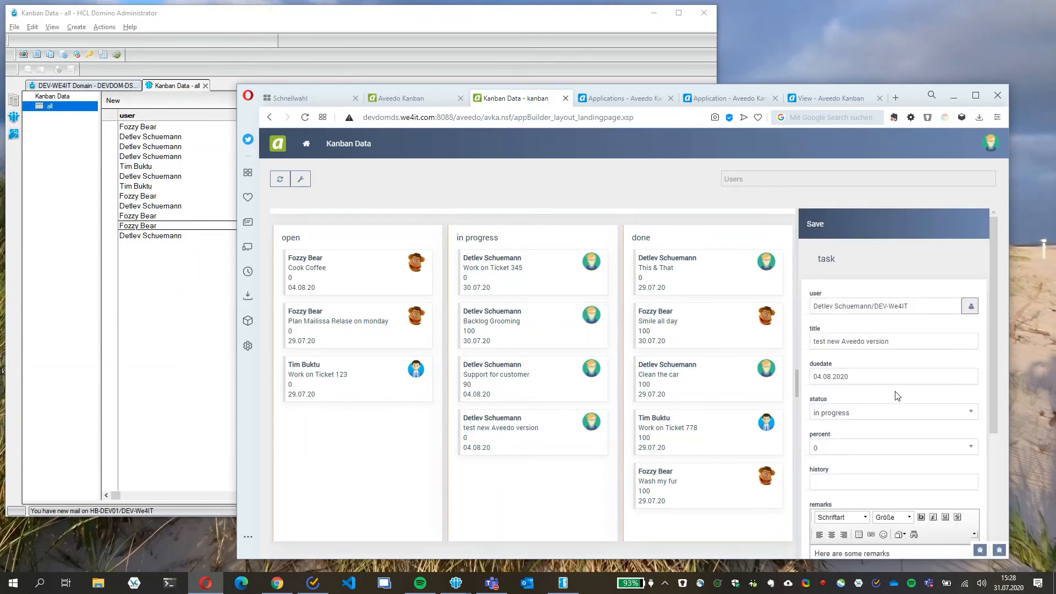
{"action": "left_click", "coordinate": [895, 377]}
{"action": "left_click", "coordinate": [862, 472]}
{"action": "left_click", "coordinate": [815, 226]}
- Filter the taskboard to the tasks of the user assigned to test new Aveedo version and clear the filter again
{"action": "left_click", "coordinate": [758, 178]}
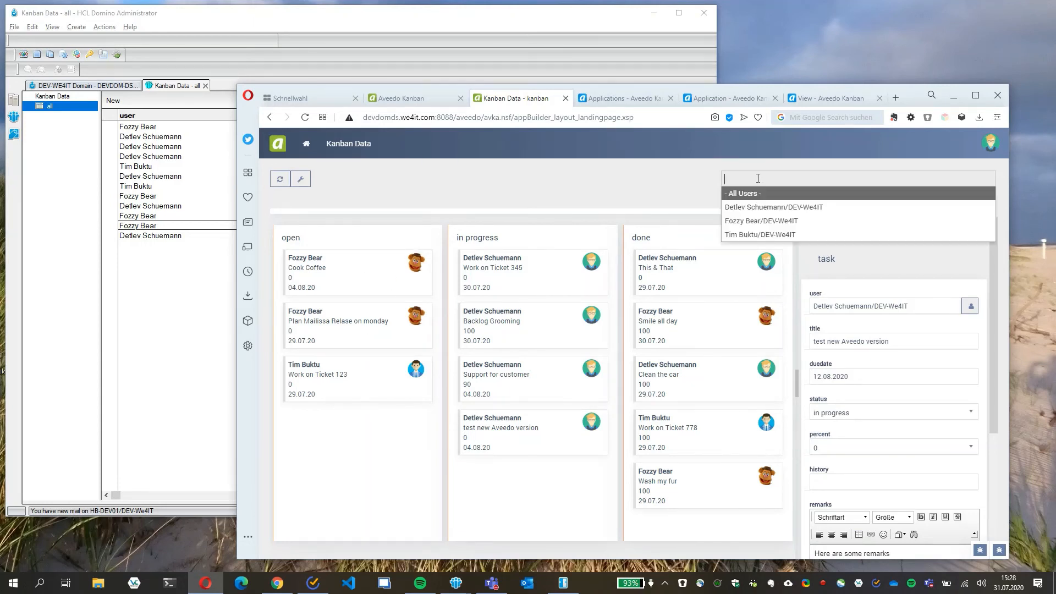
{"action": "left_click", "coordinate": [772, 208]}
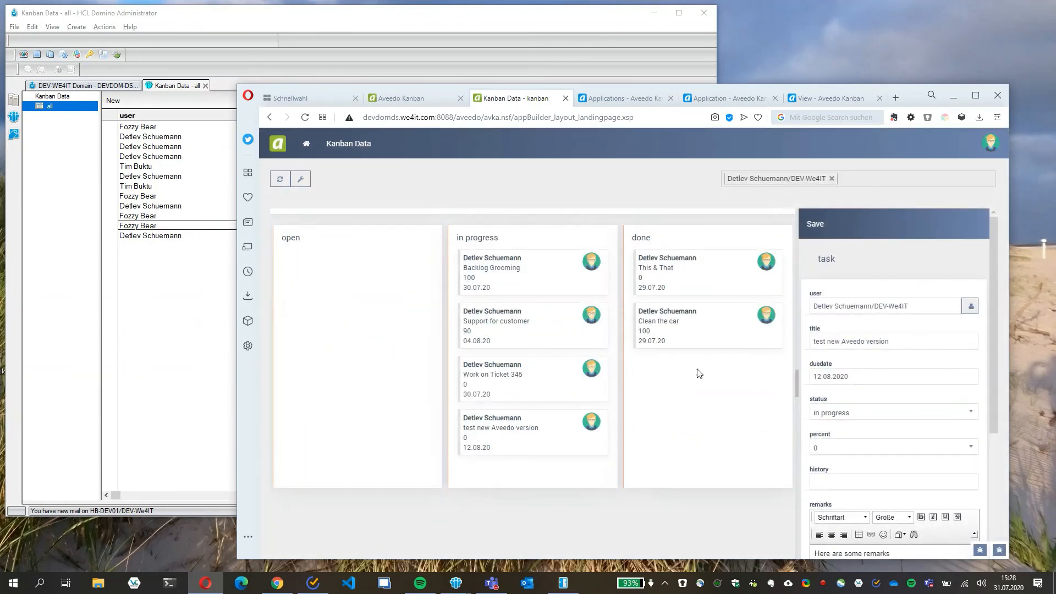
{"action": "left_click", "coordinate": [831, 179]}
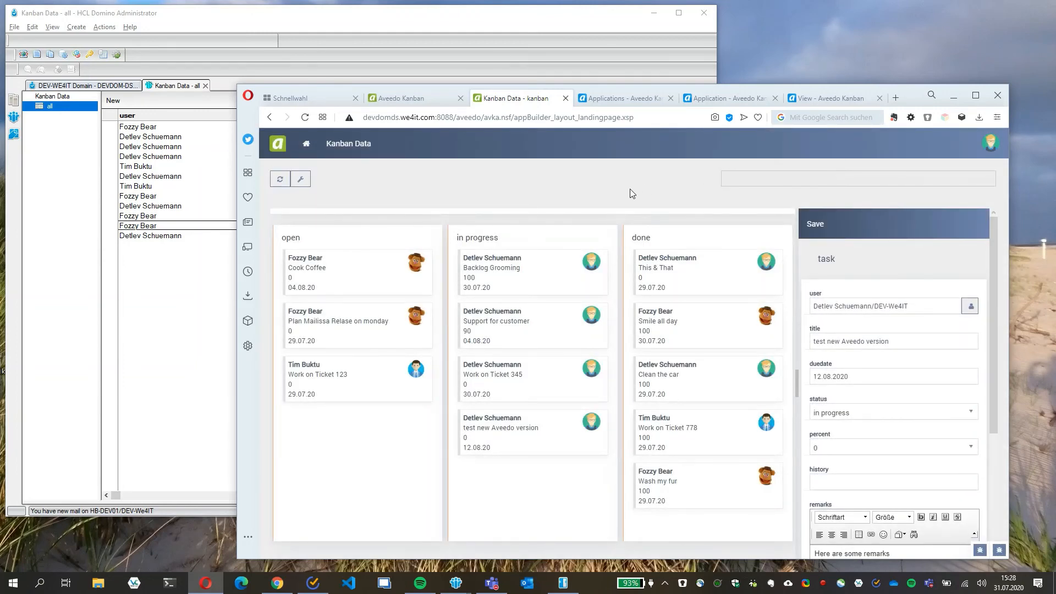
{"action": "left_click", "coordinate": [816, 98]}
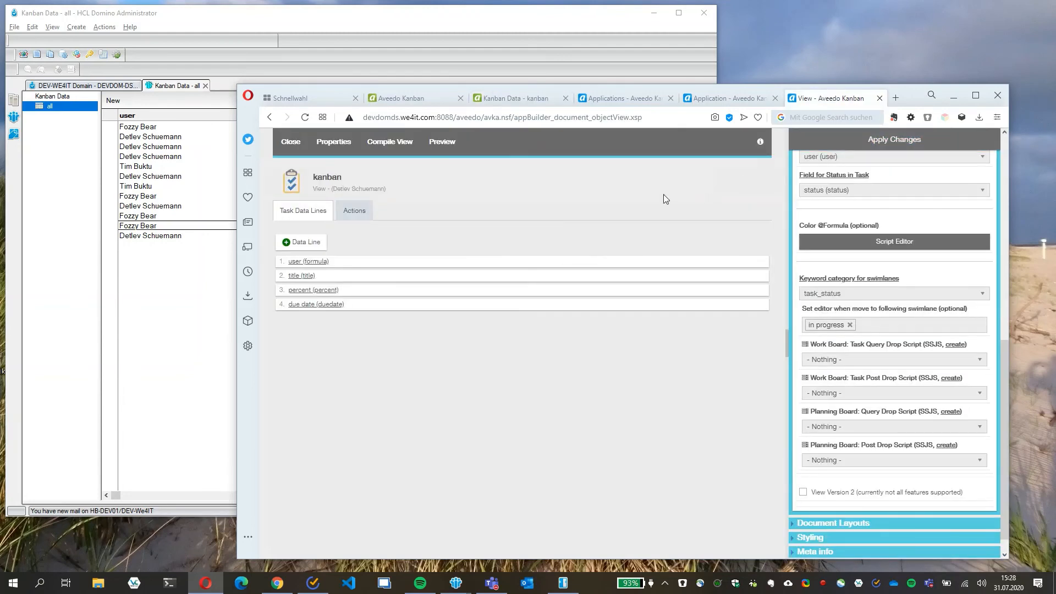
{"action": "left_click", "coordinate": [398, 142]}
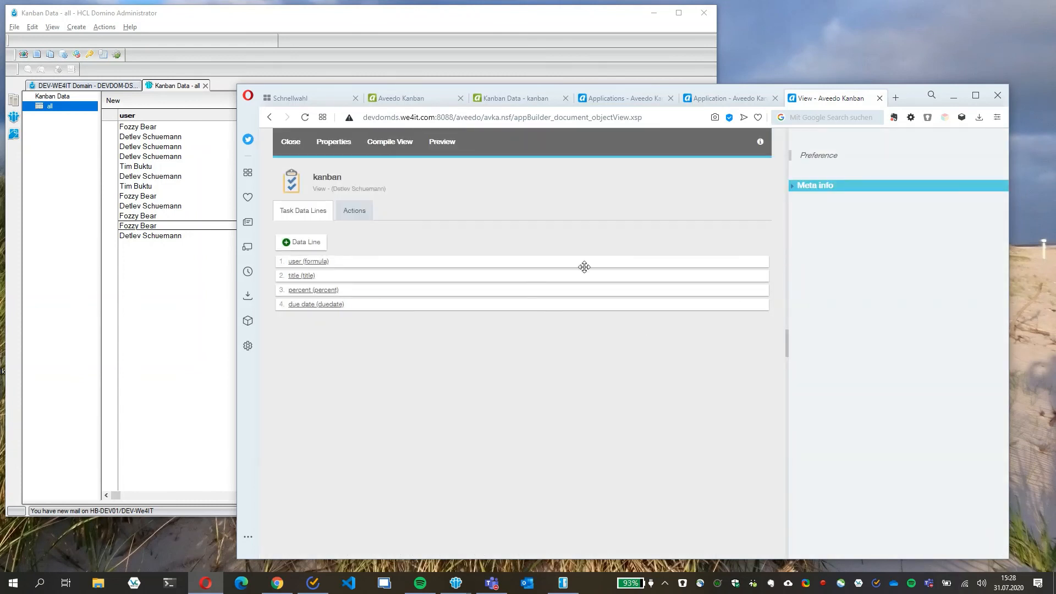
{"action": "left_click", "coordinate": [330, 144]}
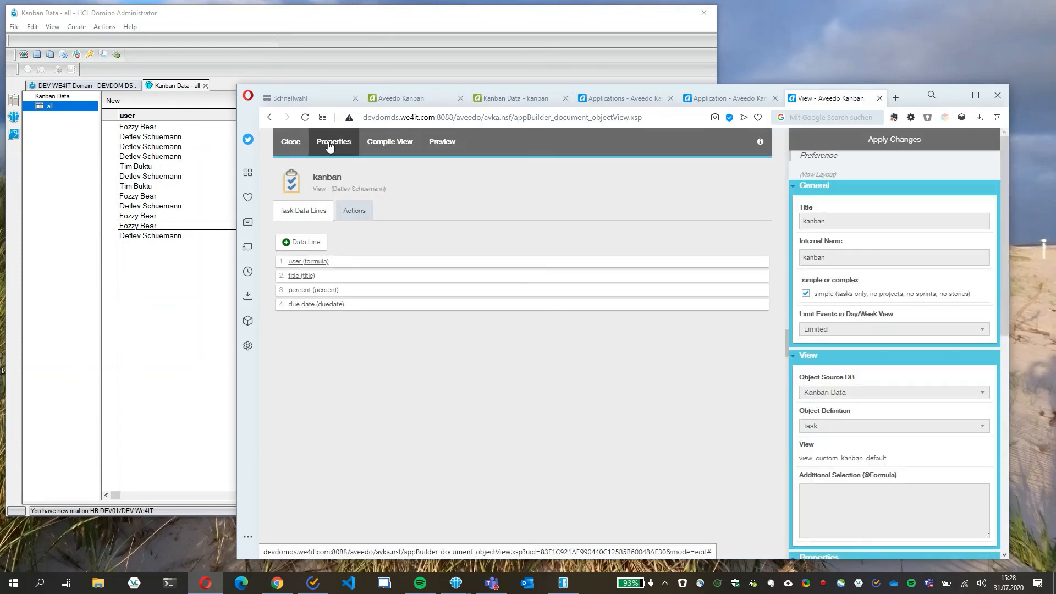
{"action": "scroll", "coordinate": [891, 396], "scroll_direction": "down", "scroll_amount": 8}
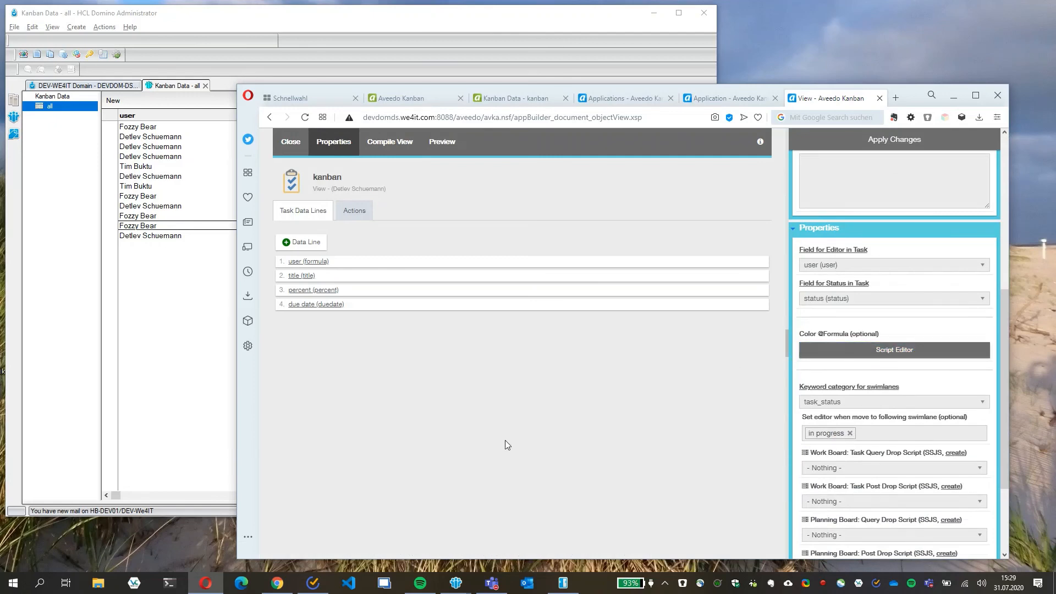
{"action": "left_click", "coordinate": [862, 351]}
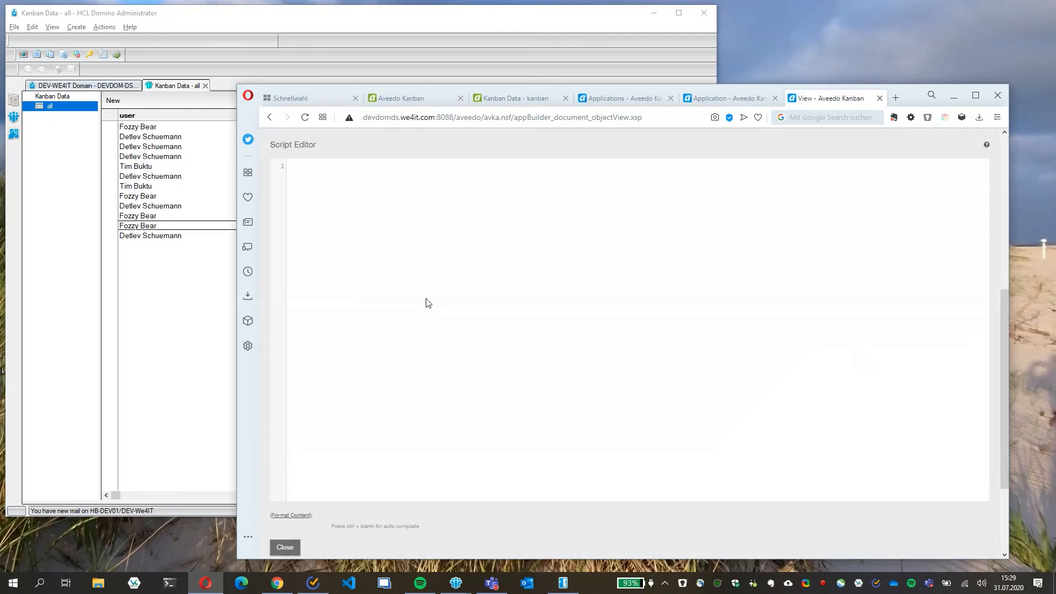
{"action": "key", "text": "ctrl+shift+z"}
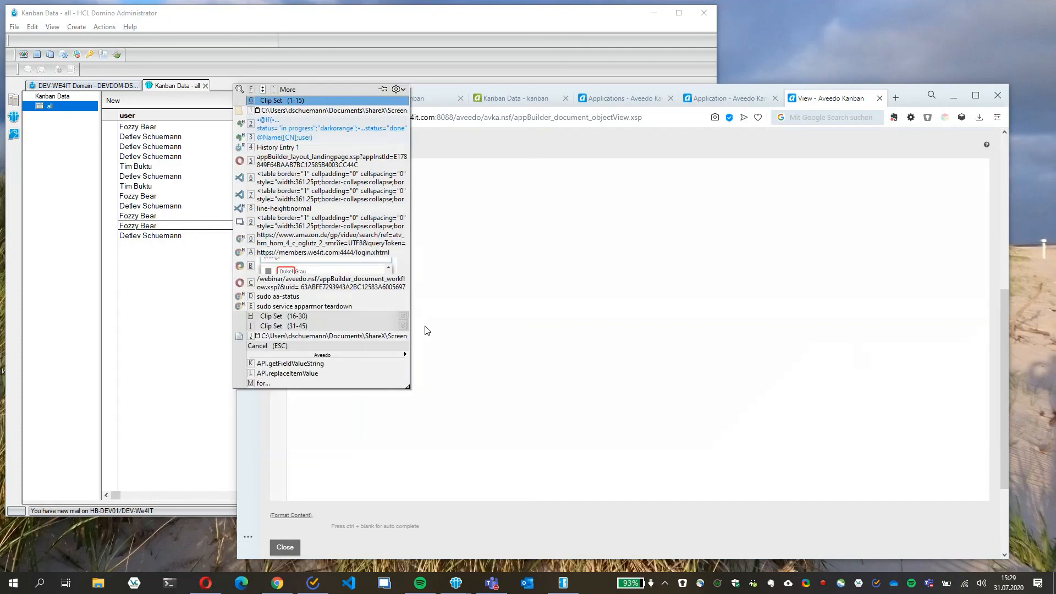
{"action": "left_click", "coordinate": [328, 127]}
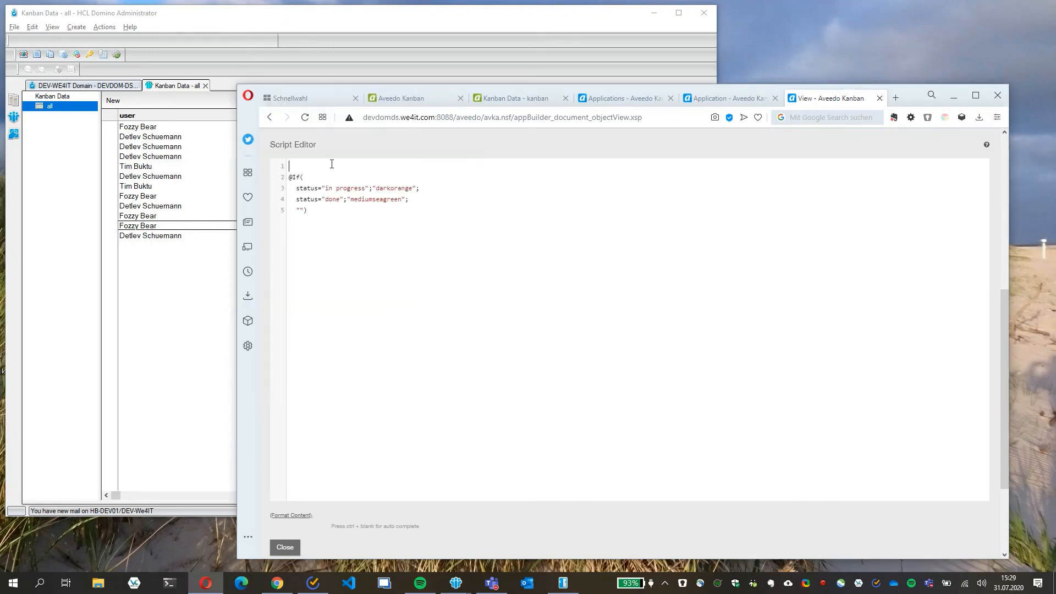
{"action": "key", "text": "Delete"}
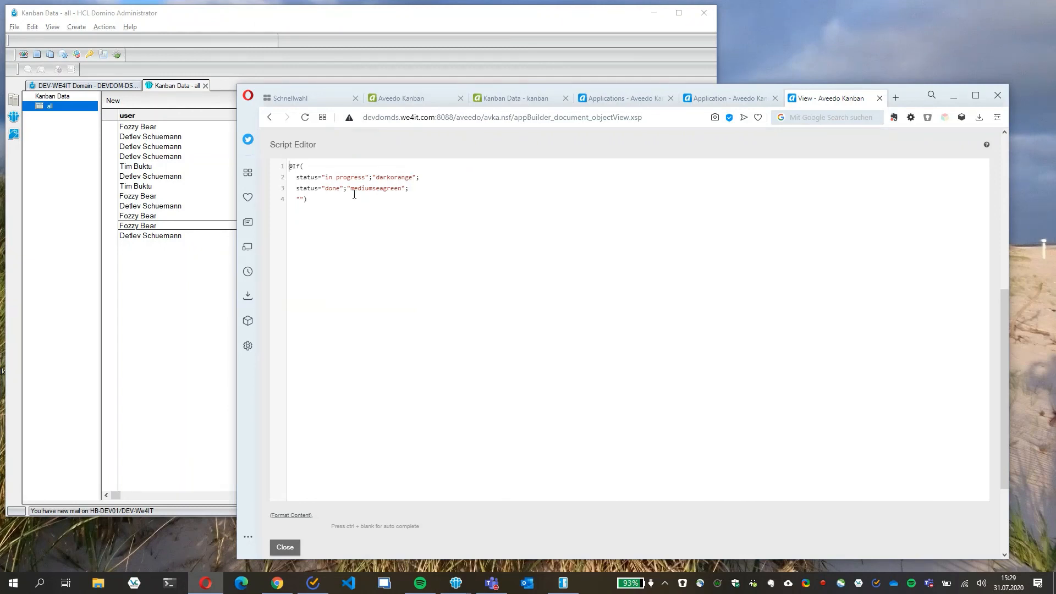
{"action": "left_click", "coordinate": [300, 545]}
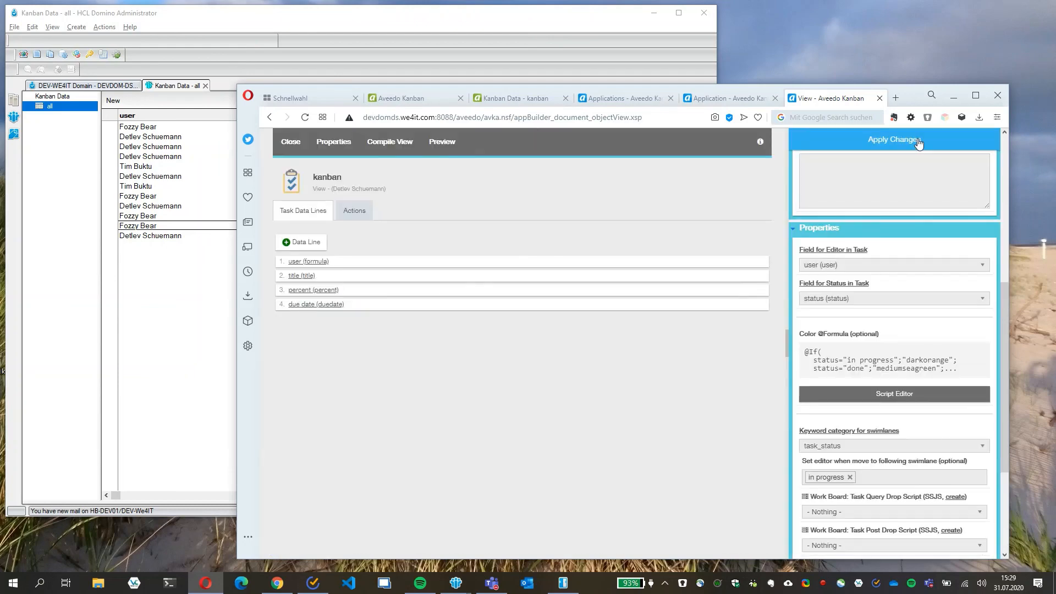
{"action": "left_click", "coordinate": [917, 139]}
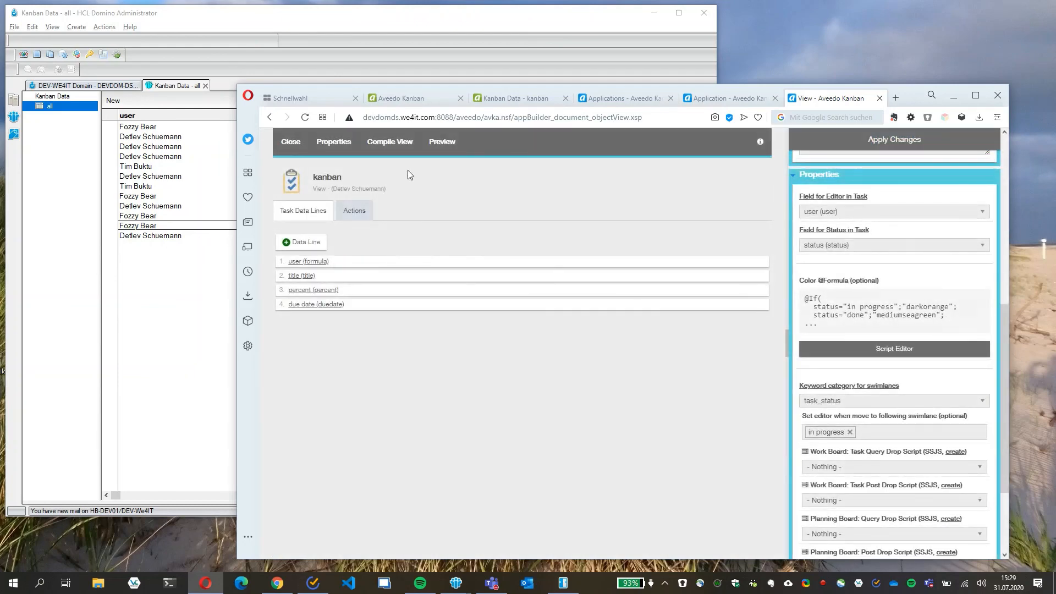
{"action": "left_click", "coordinate": [399, 143]}
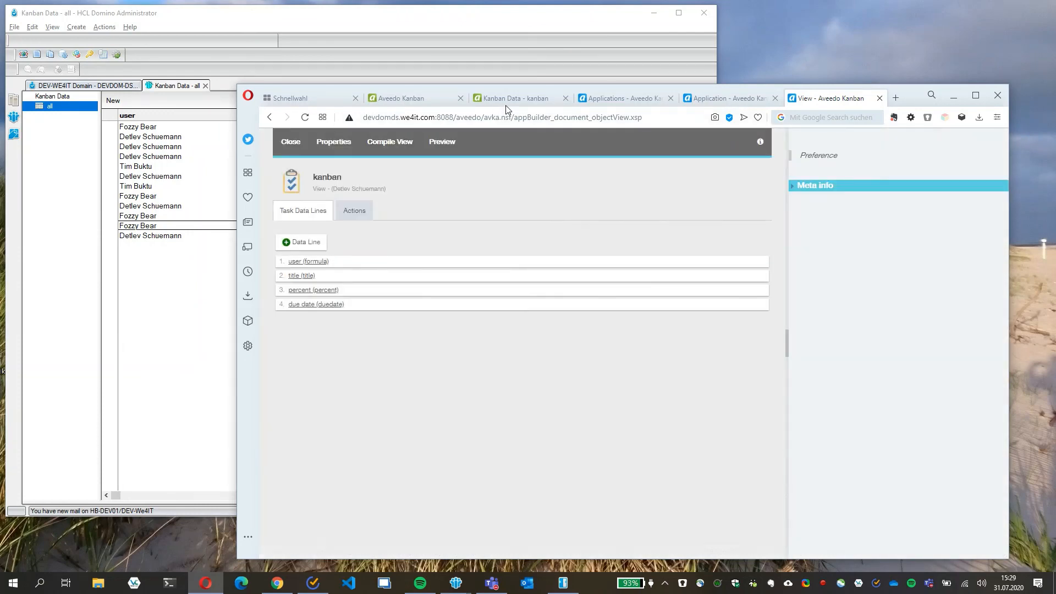
- Reload the Kanban Data taskboard to check the task colors per status
{"action": "left_click", "coordinate": [507, 100]}
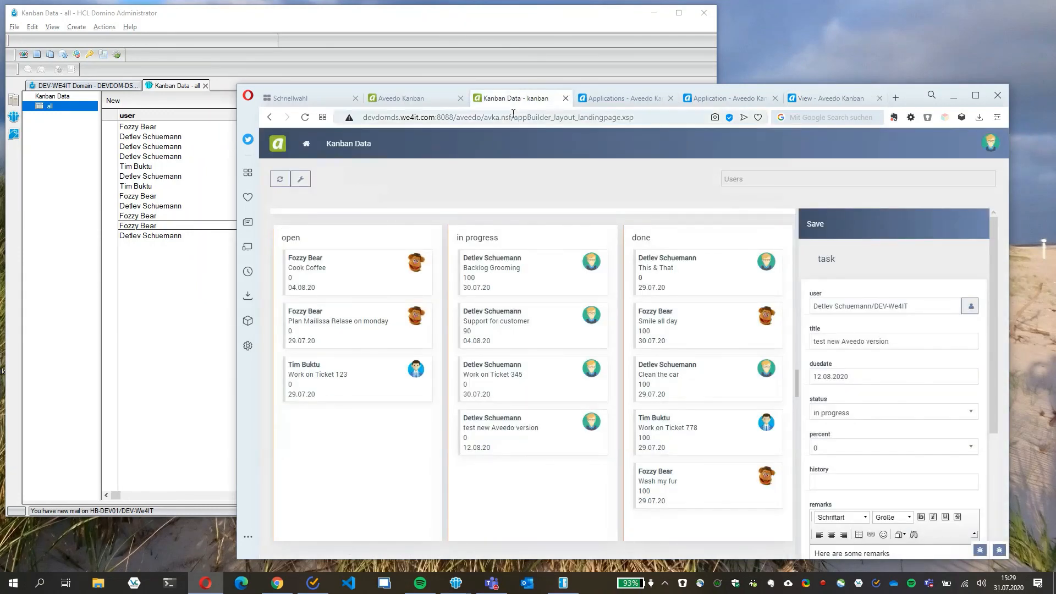
{"action": "left_click", "coordinate": [509, 118]}
{"action": "key", "text": "Return"}
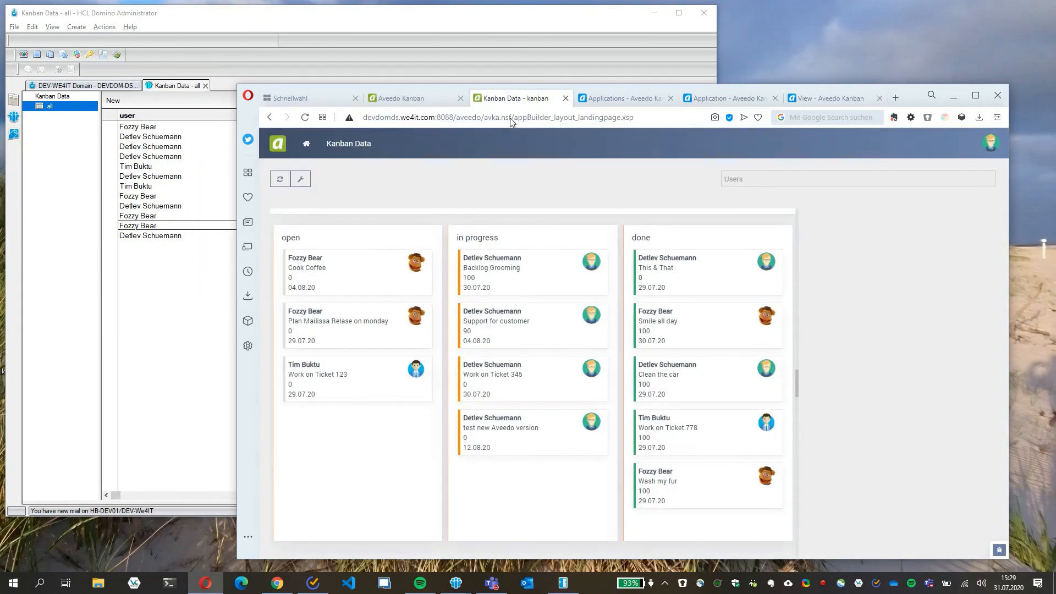